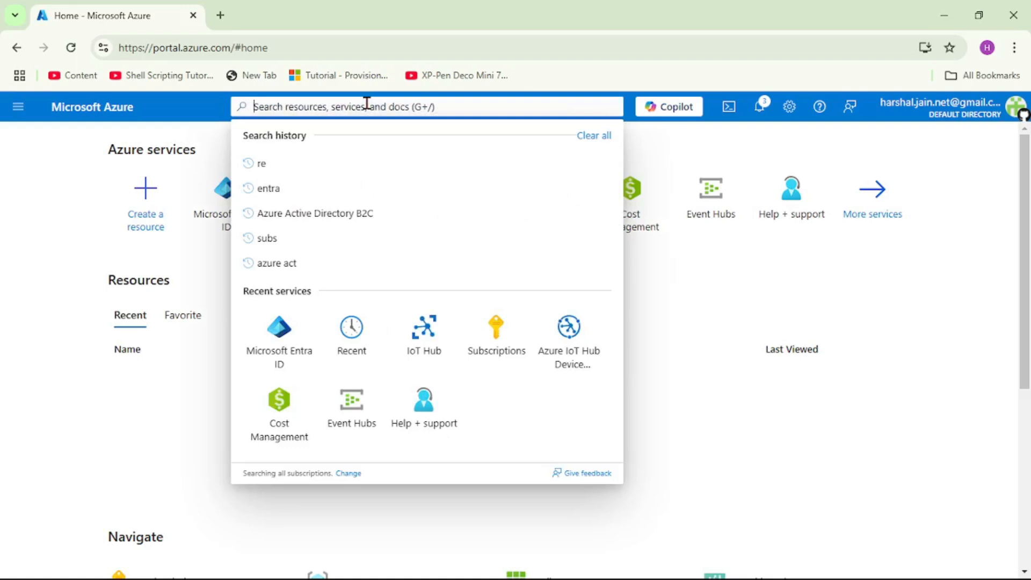
Search the portal for 'entra' and open Microsoft Entra ID from the Services results
{"action": "type", "text": "entra"}
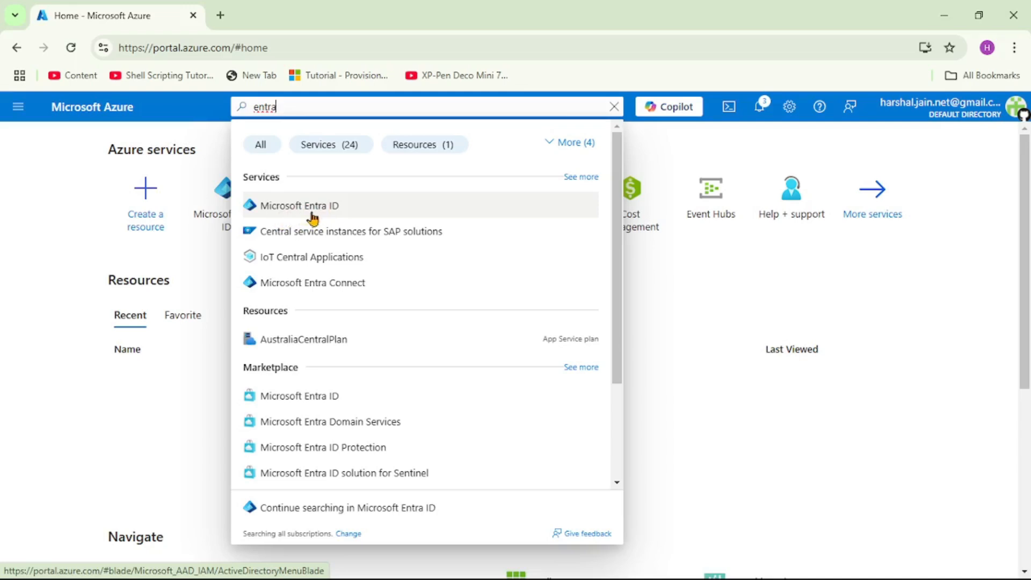
{"action": "left_click", "coordinate": [312, 215]}
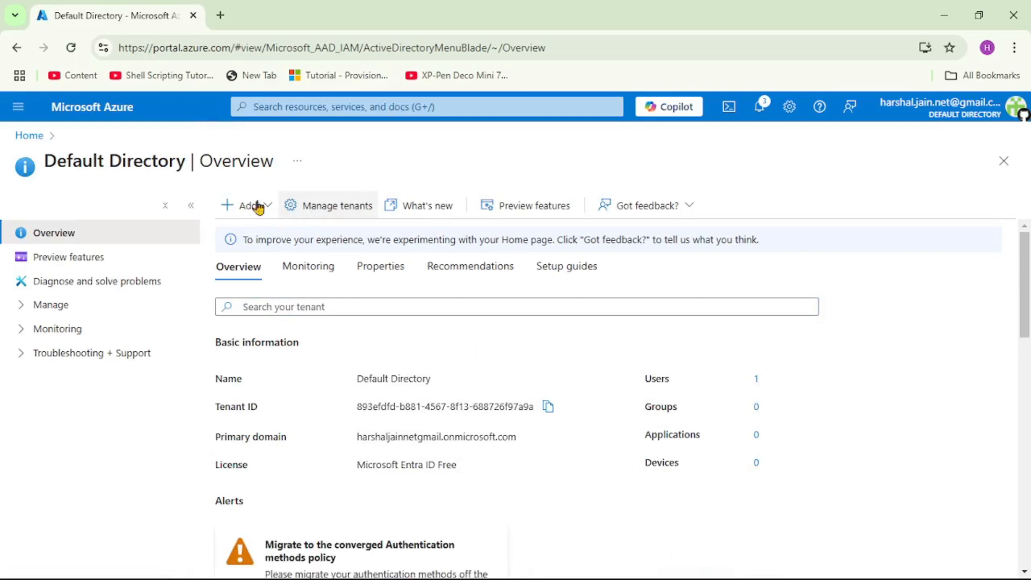
{"action": "left_click_drag", "start_coordinate": [46, 161], "coordinate": [187, 160]}
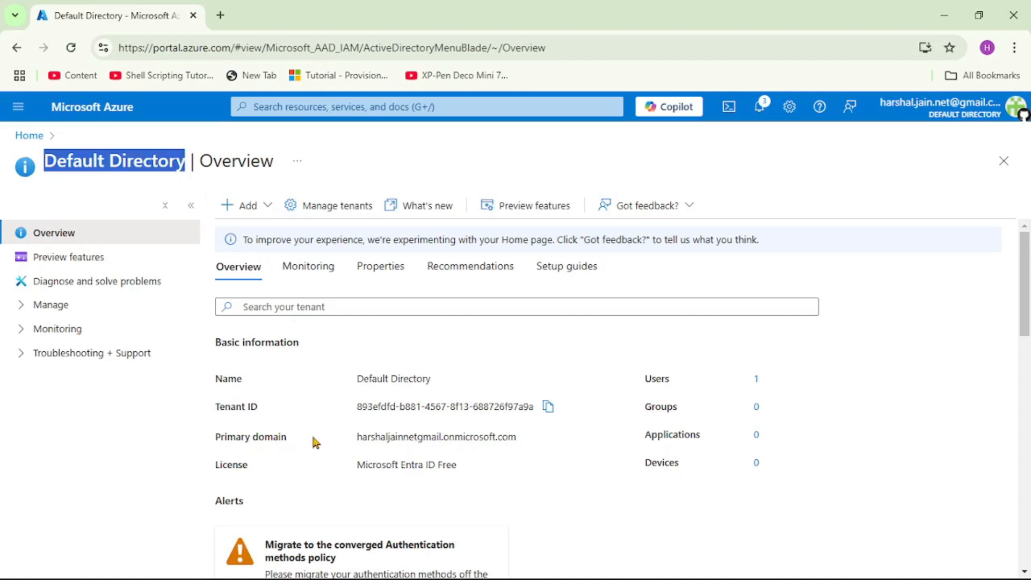
{"action": "left_click_drag", "start_coordinate": [357, 408], "coordinate": [529, 406]}
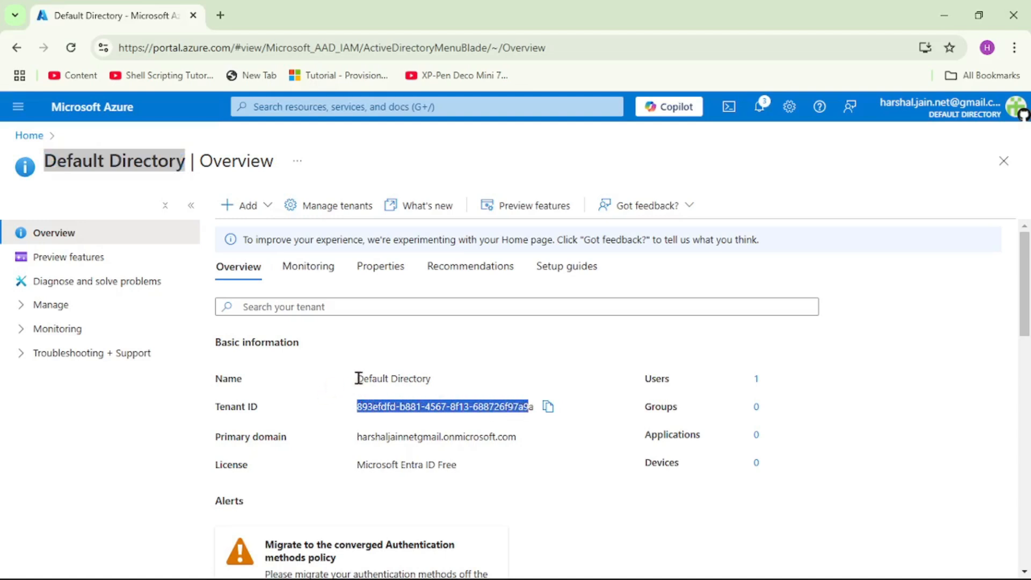
{"action": "left_click_drag", "start_coordinate": [357, 379], "coordinate": [433, 385]}
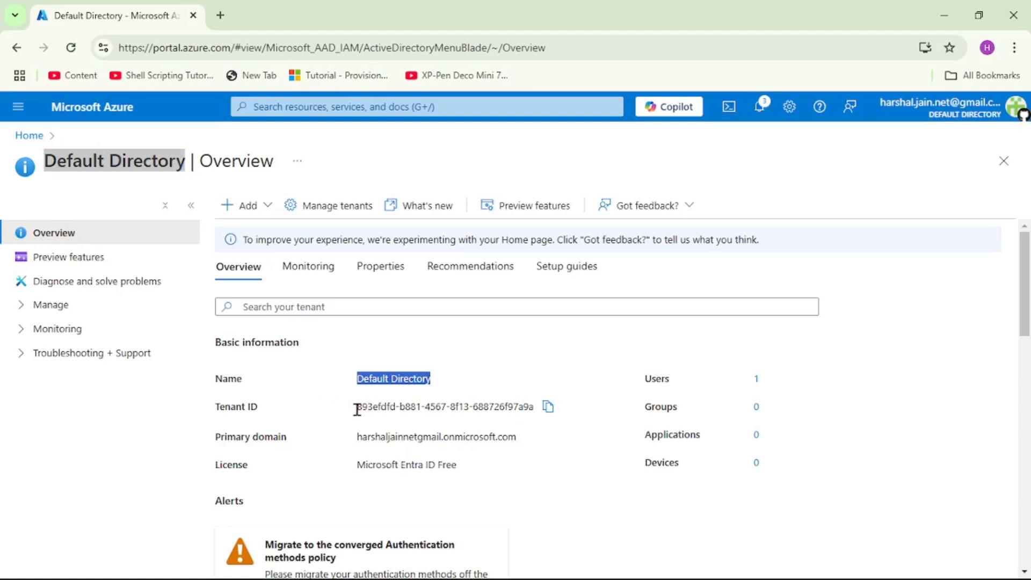
{"action": "left_click_drag", "start_coordinate": [357, 409], "coordinate": [537, 413]}
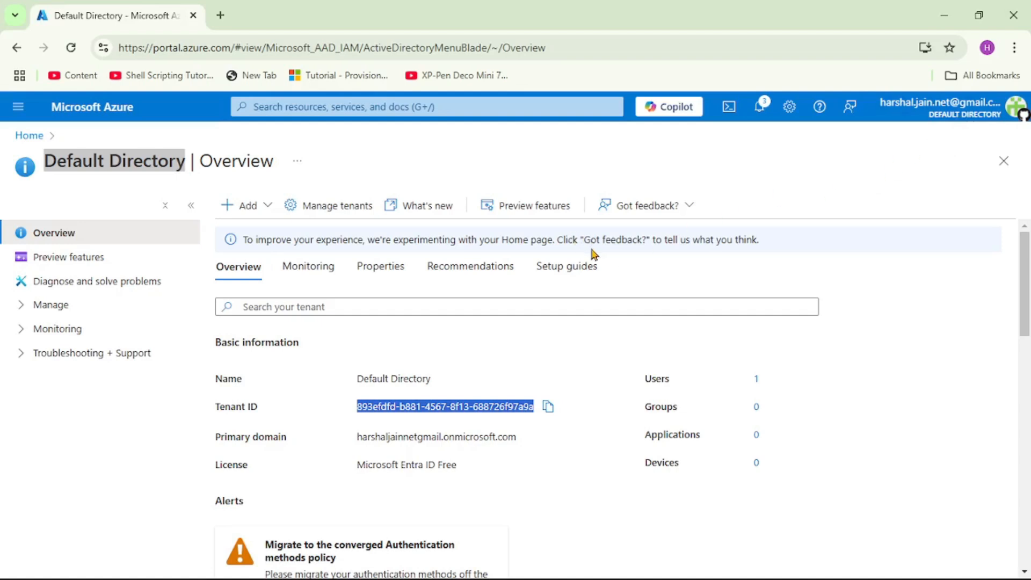
{"action": "left_click", "coordinate": [107, 155]}
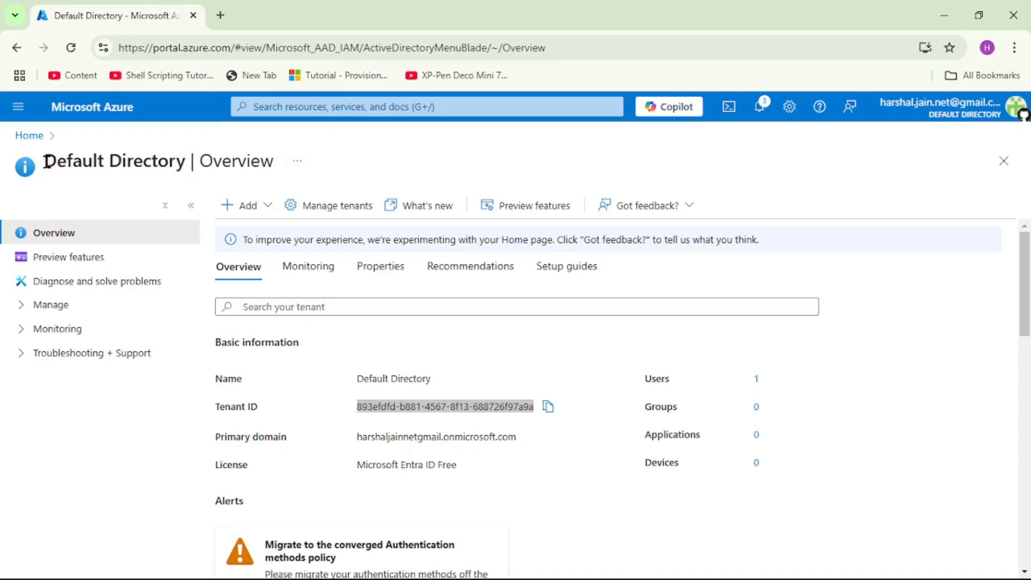
{"action": "left_click_drag", "start_coordinate": [44, 161], "coordinate": [182, 159]}
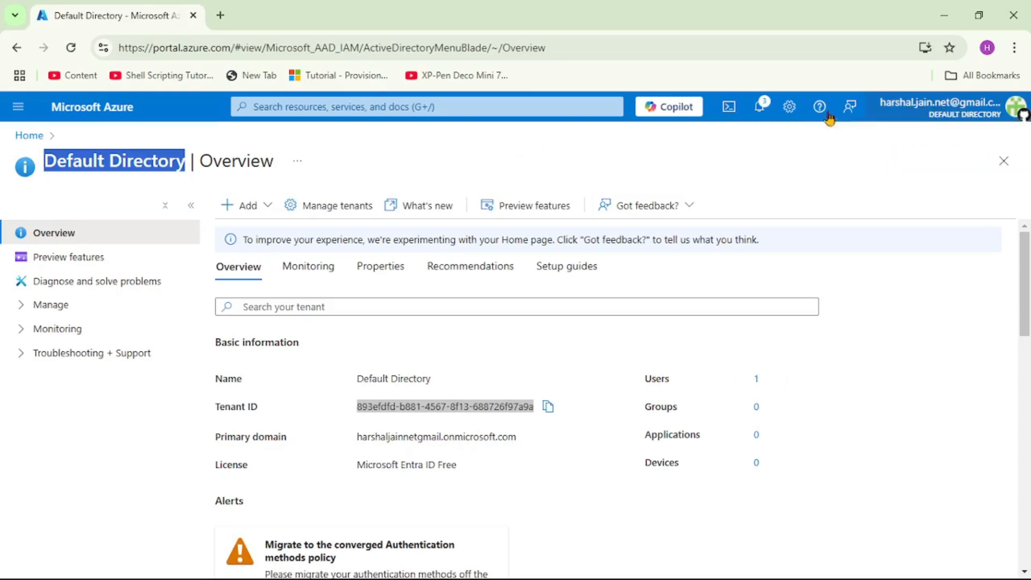
Open the Users list, duplicate it into a second browser tab, and return the first tab to the overview
{"action": "left_click", "coordinate": [756, 381]}
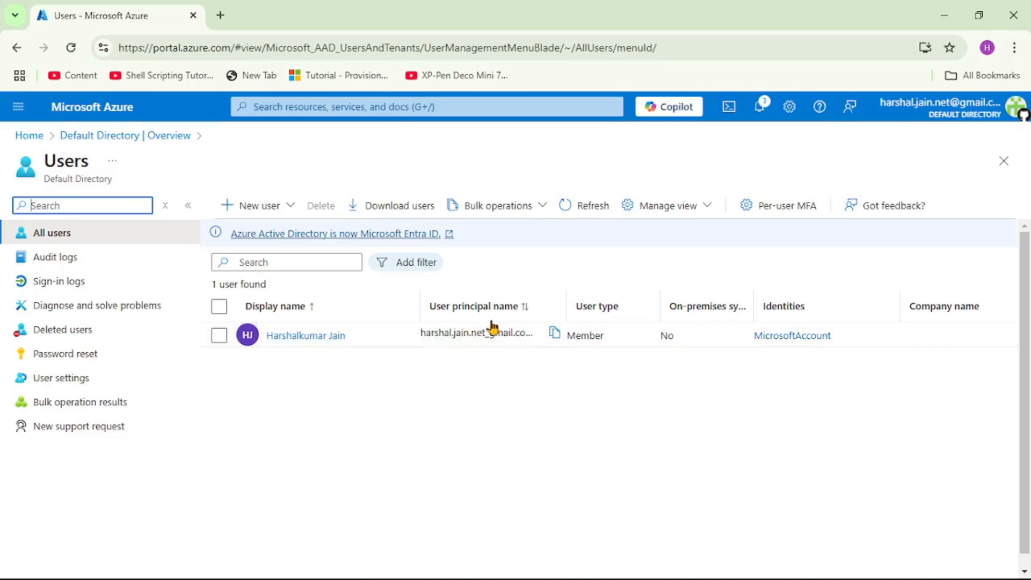
{"action": "right_click", "coordinate": [140, 20]}
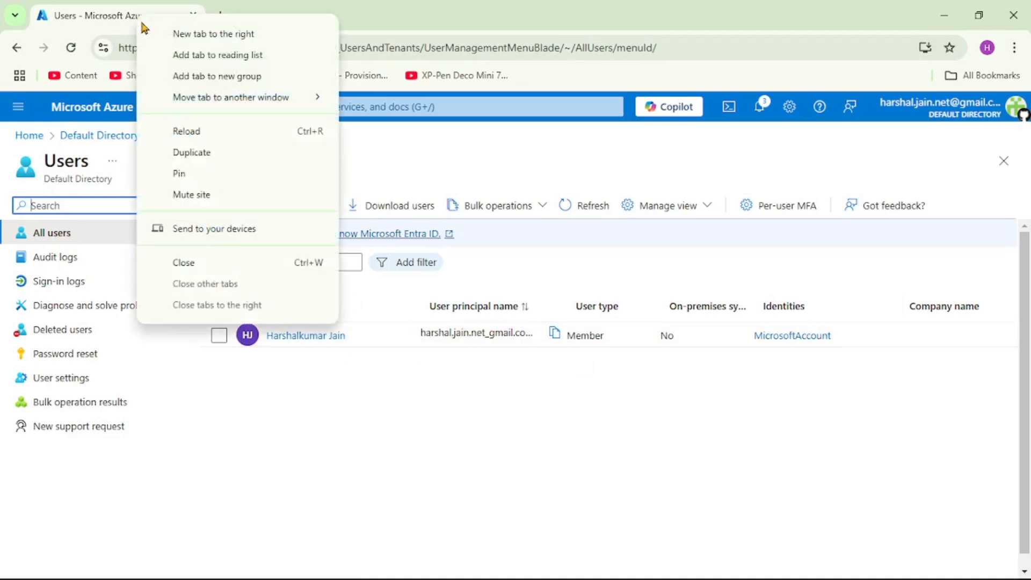
{"action": "left_click", "coordinate": [214, 153]}
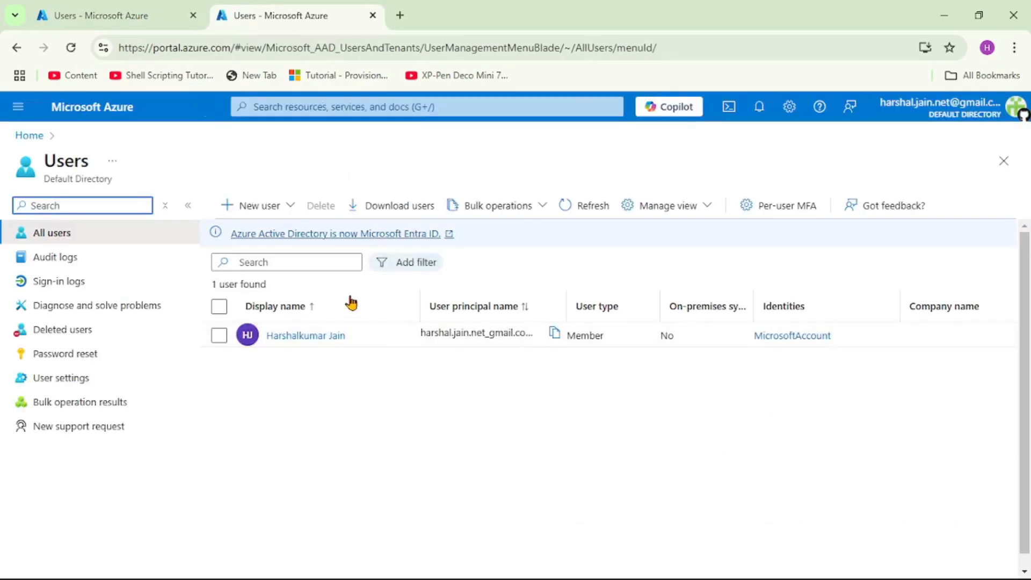
{"action": "left_click", "coordinate": [112, 15]}
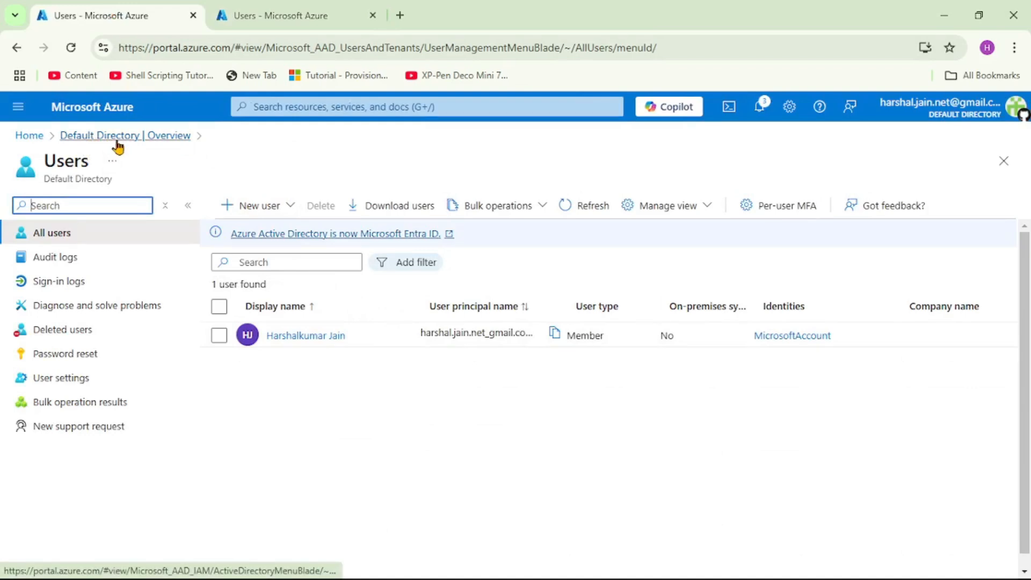
{"action": "left_click", "coordinate": [128, 137]}
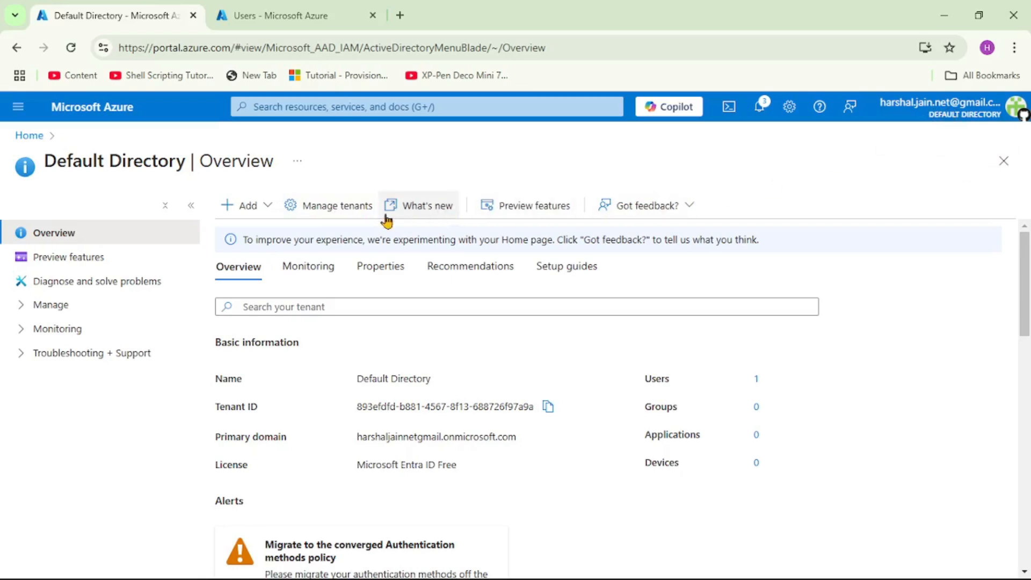
{"action": "left_click", "coordinate": [346, 213]}
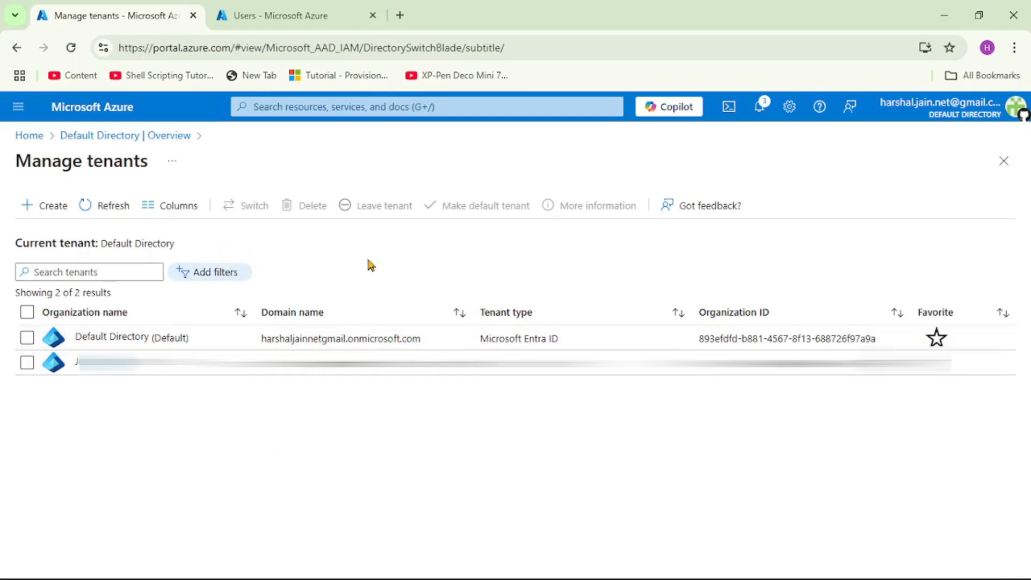
{"action": "left_click", "coordinate": [50, 210]}
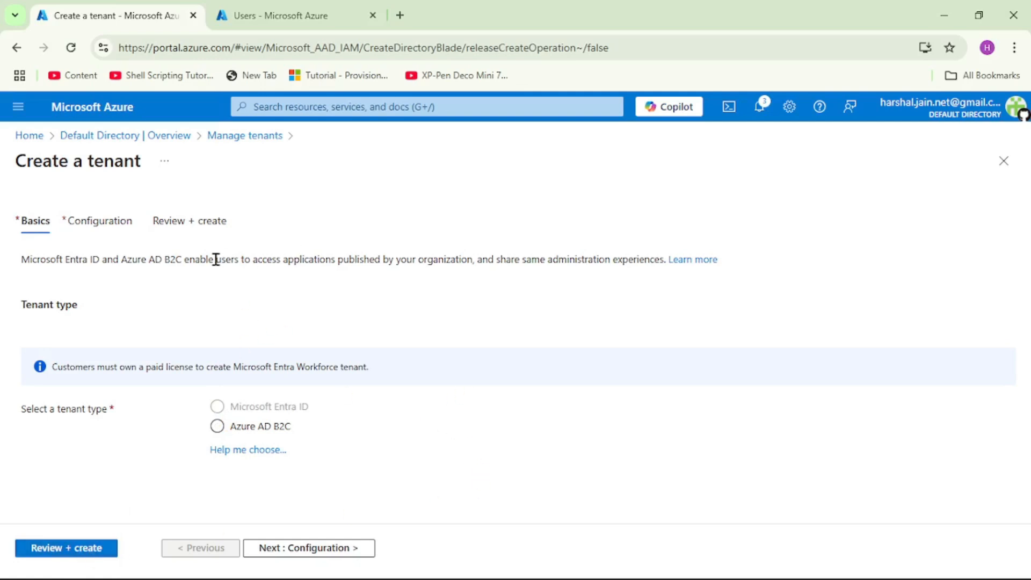
{"action": "left_click", "coordinate": [135, 138]}
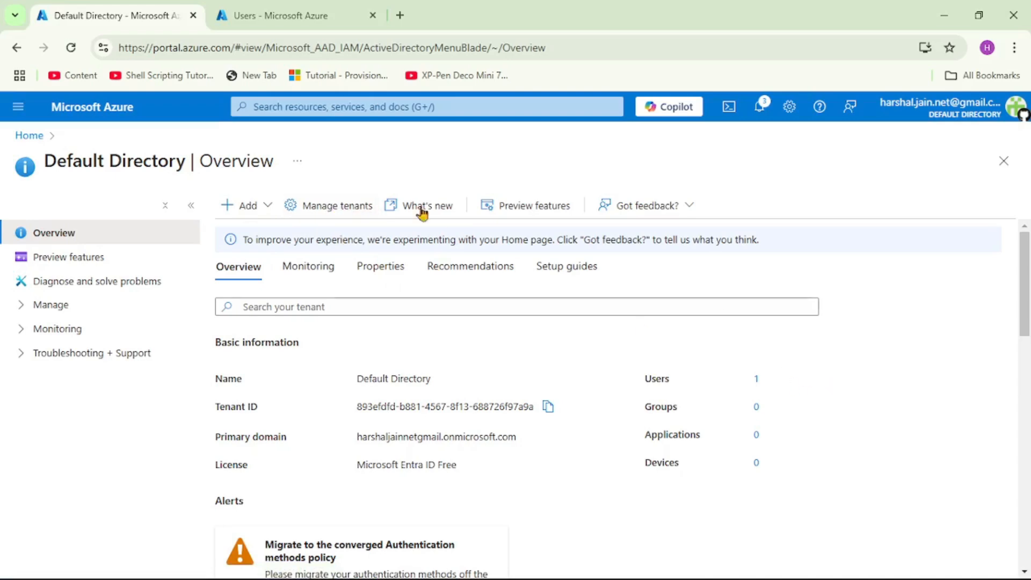
In the copied Users tab, choose New user > Create new user
{"action": "left_click", "coordinate": [303, 18]}
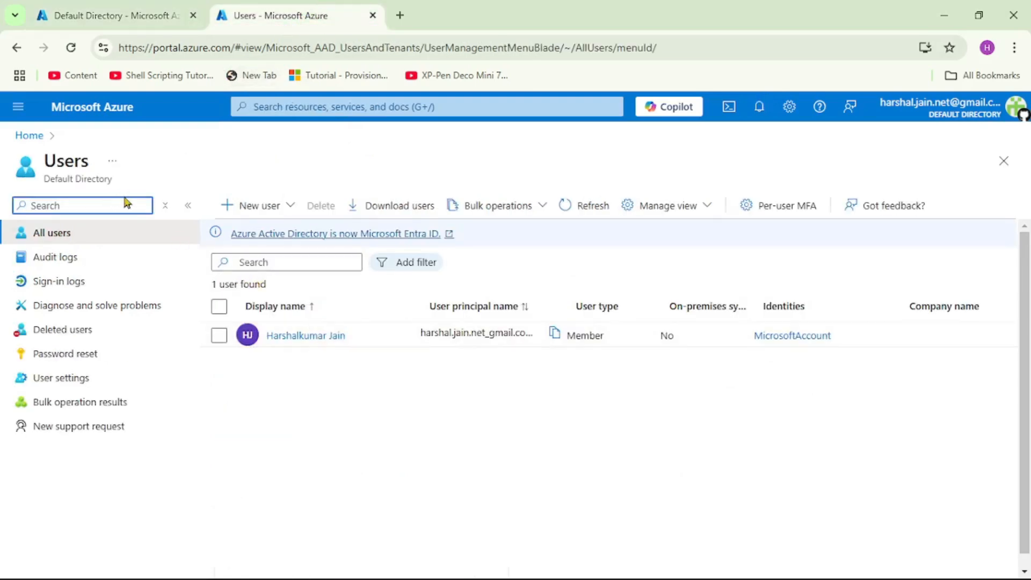
{"action": "left_click_drag", "start_coordinate": [46, 182], "coordinate": [115, 181]}
{"action": "double_click", "coordinate": [69, 167]}
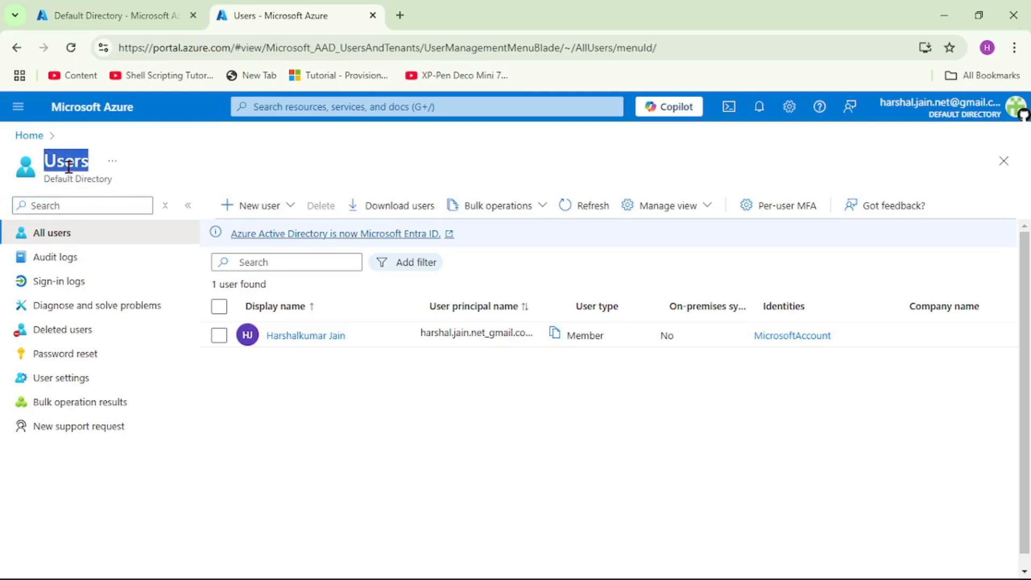
{"action": "left_click", "coordinate": [136, 22]}
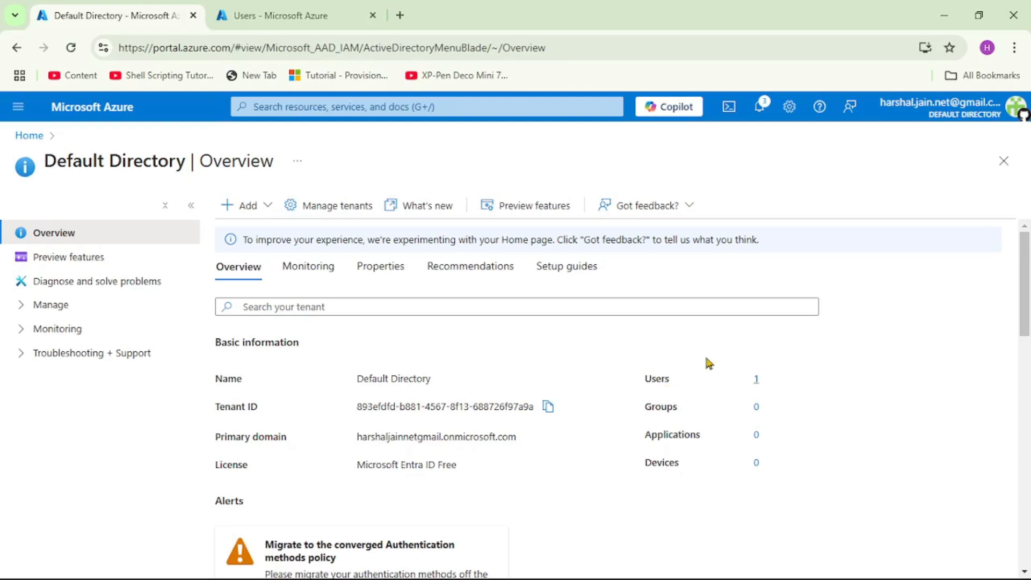
{"action": "left_click", "coordinate": [299, 16]}
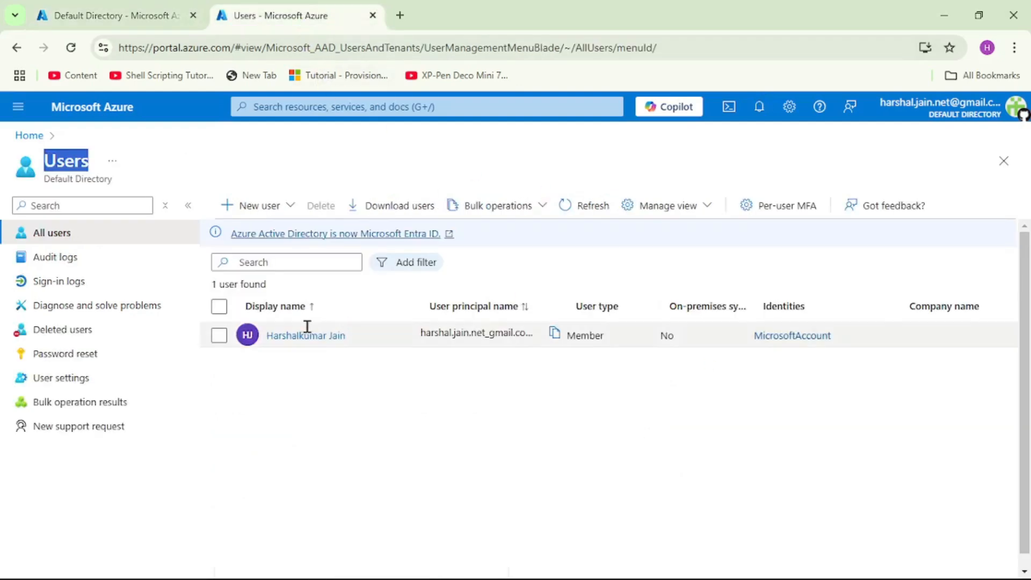
{"action": "left_click", "coordinate": [291, 209]}
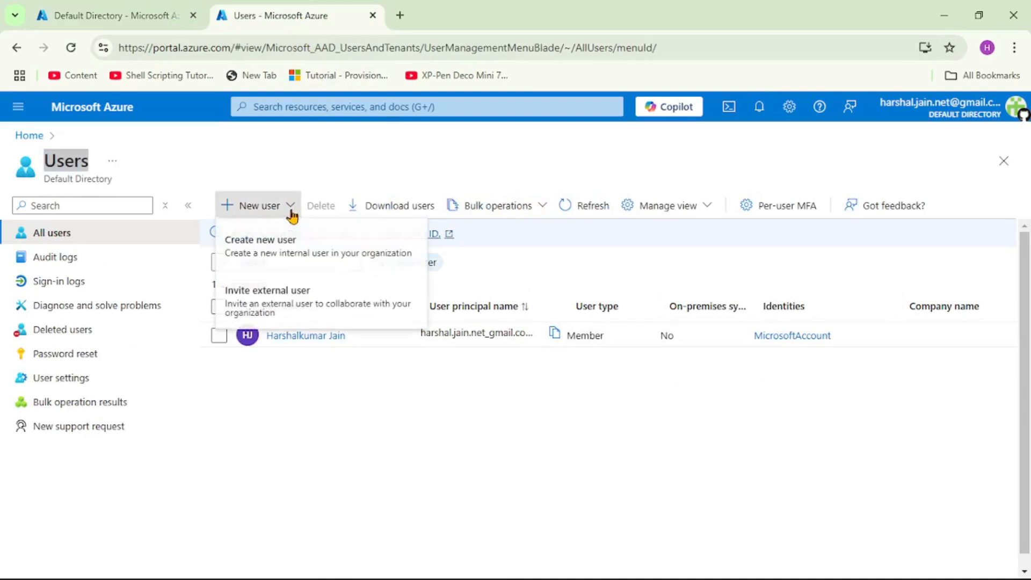
{"action": "left_click", "coordinate": [295, 253]}
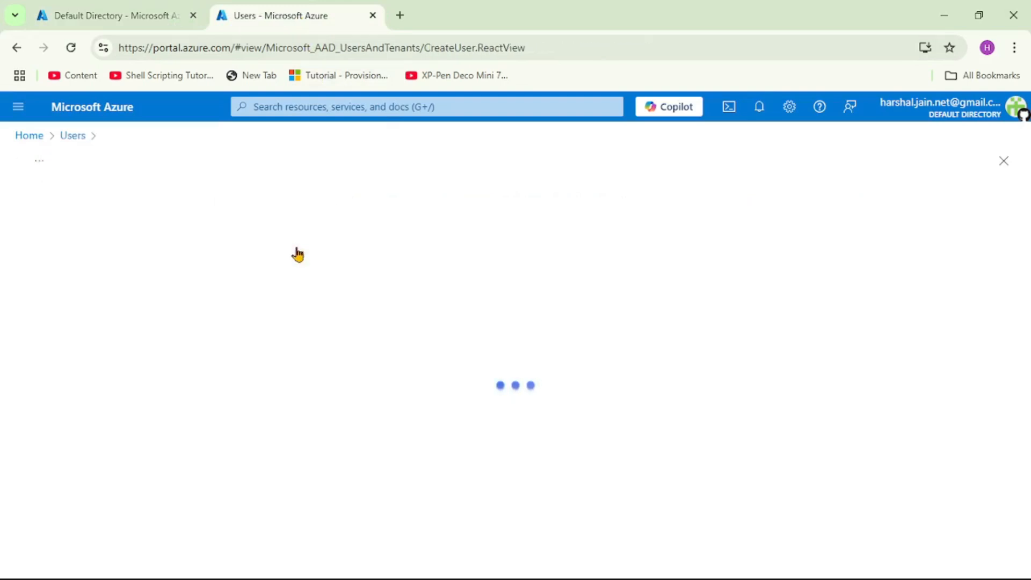
Enter the new user's principal name and display name
{"action": "left_click", "coordinate": [244, 318]}
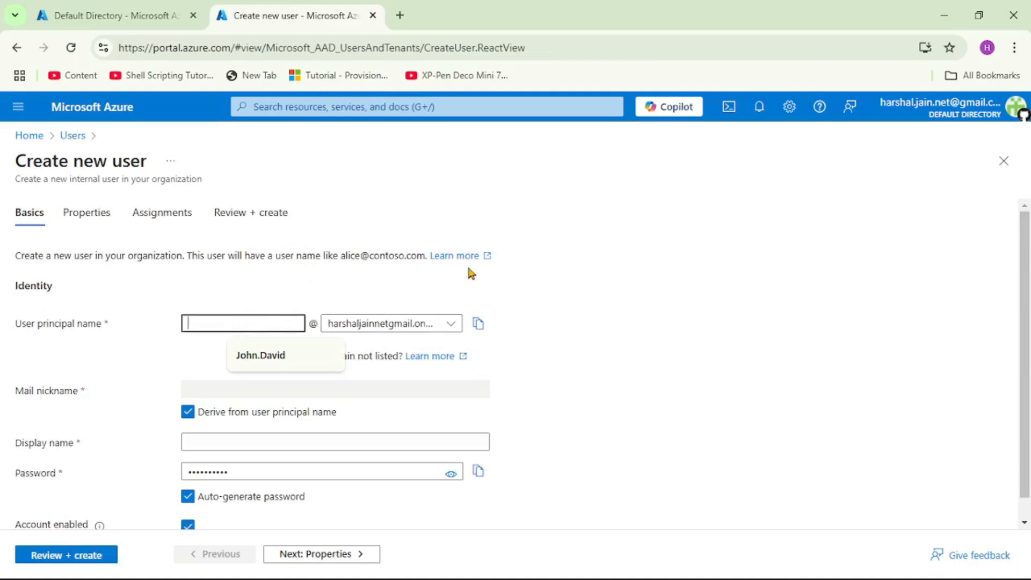
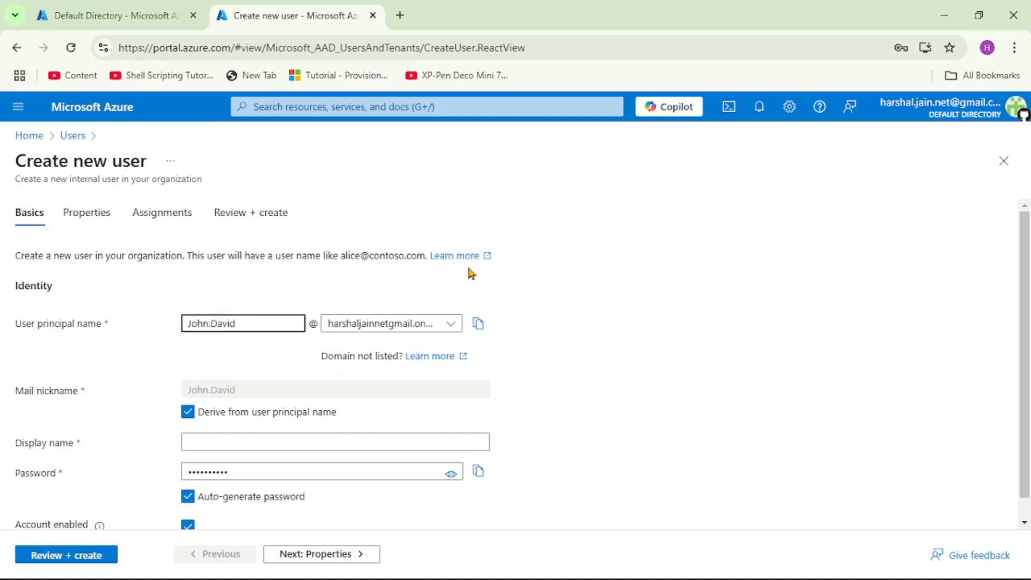
{"action": "left_click", "coordinate": [649, 271]}
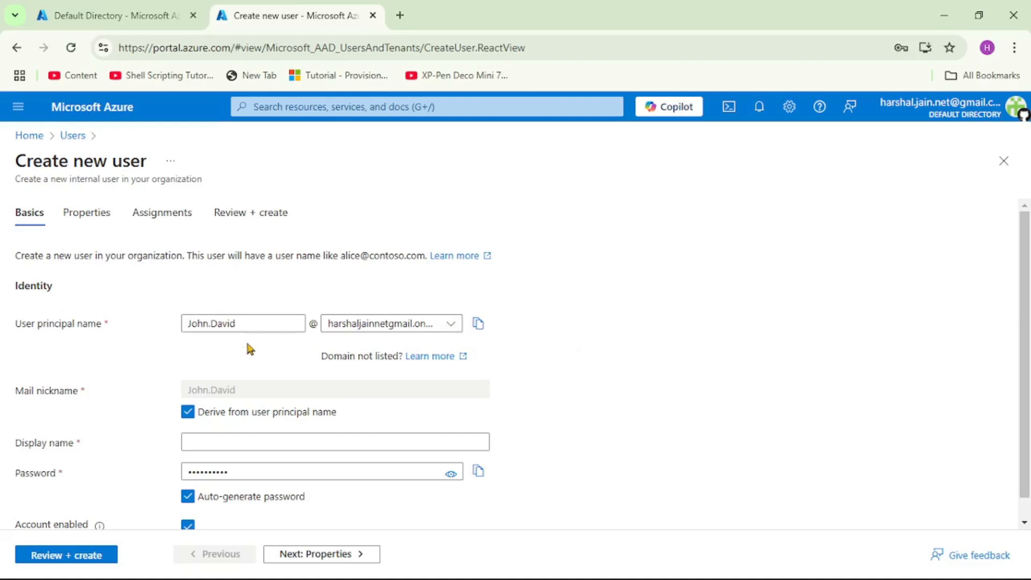
{"action": "scroll", "coordinate": [272, 444], "scroll_direction": "down", "scroll_amount": 1}
{"action": "left_click", "coordinate": [261, 418]}
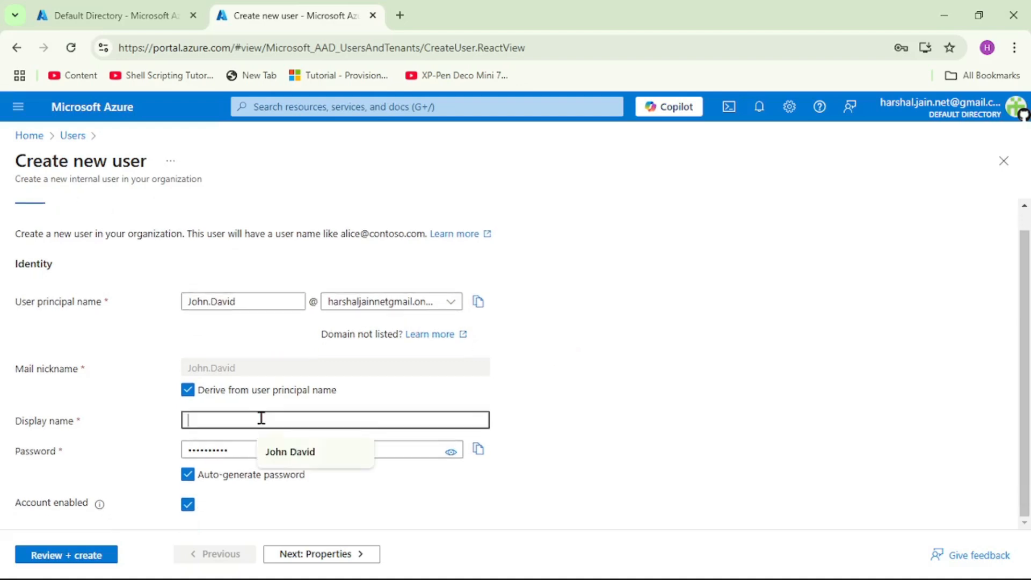
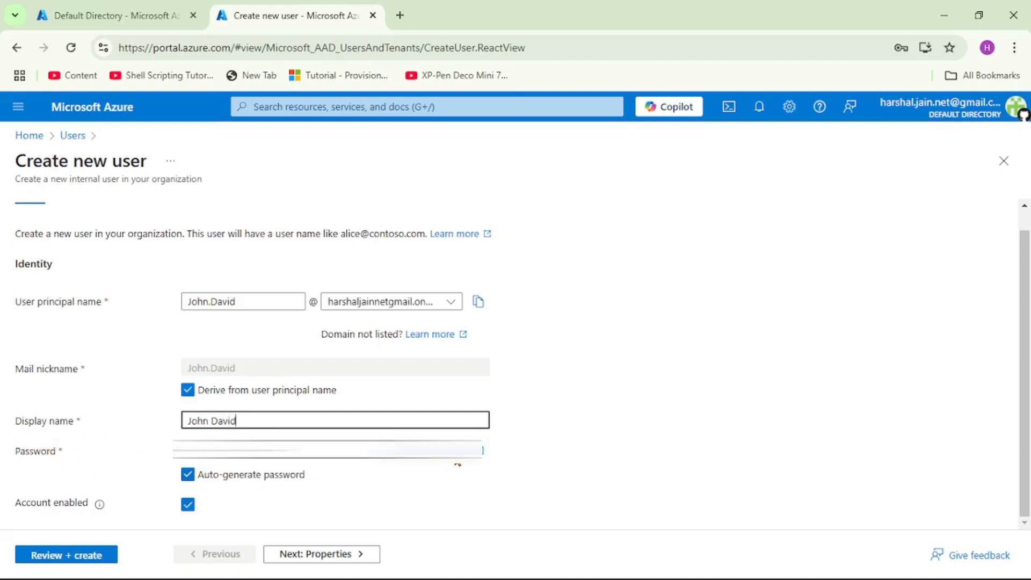
Reveal and copy the auto-generated password, bringing up the Run prompt for an editor
{"action": "left_click", "coordinate": [453, 454]}
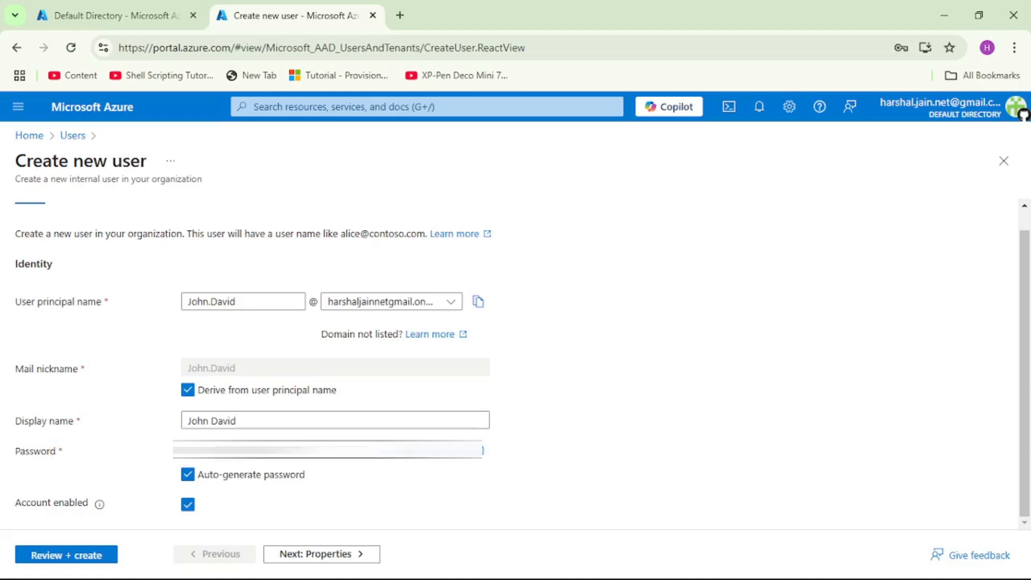
{"action": "left_click_drag", "start_coordinate": [306, 451], "coordinate": [72, 451]}
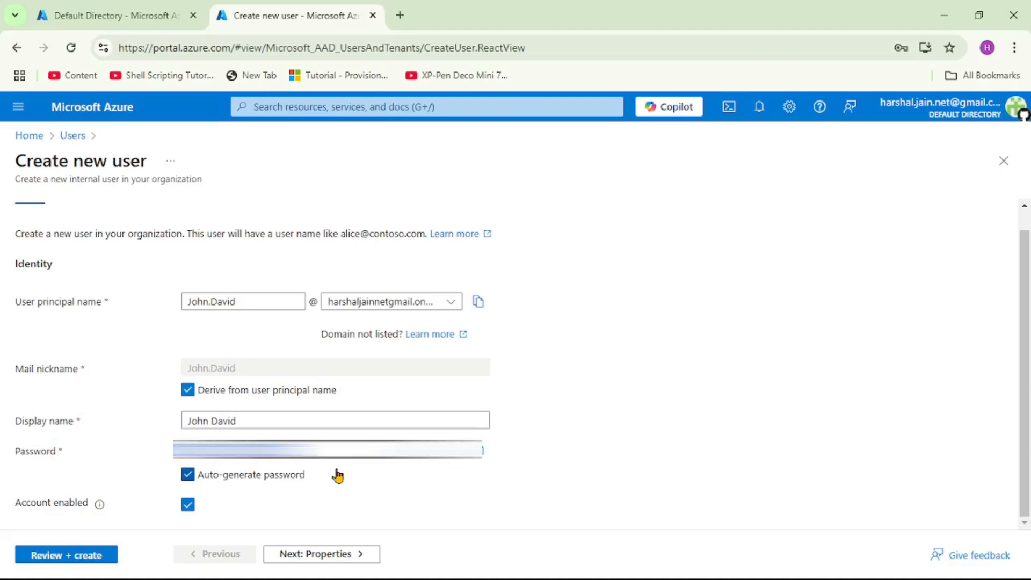
{"action": "key", "text": "super+r"}
Launch a blank Notepad note and paste the auto-generated password into it
{"action": "key", "text": "Return"}
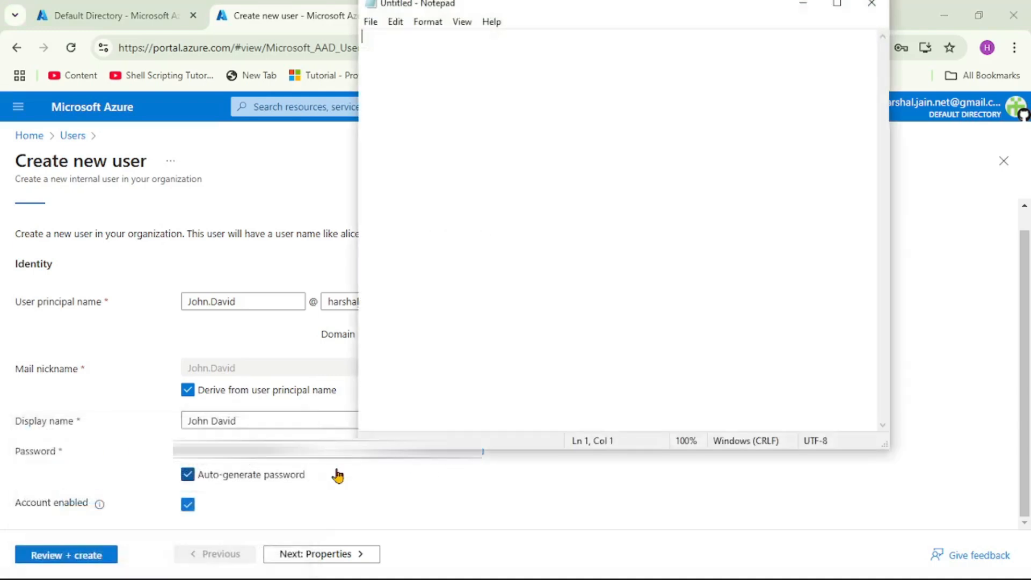
{"action": "key", "text": "ctrl+v"}
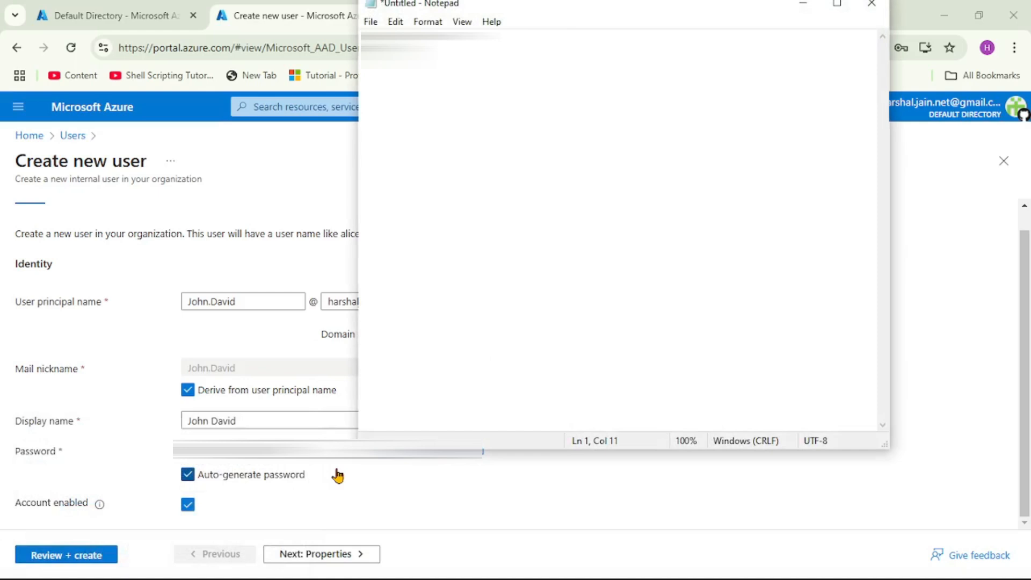
{"action": "key", "text": "Return"}
{"action": "key", "text": "Return"}
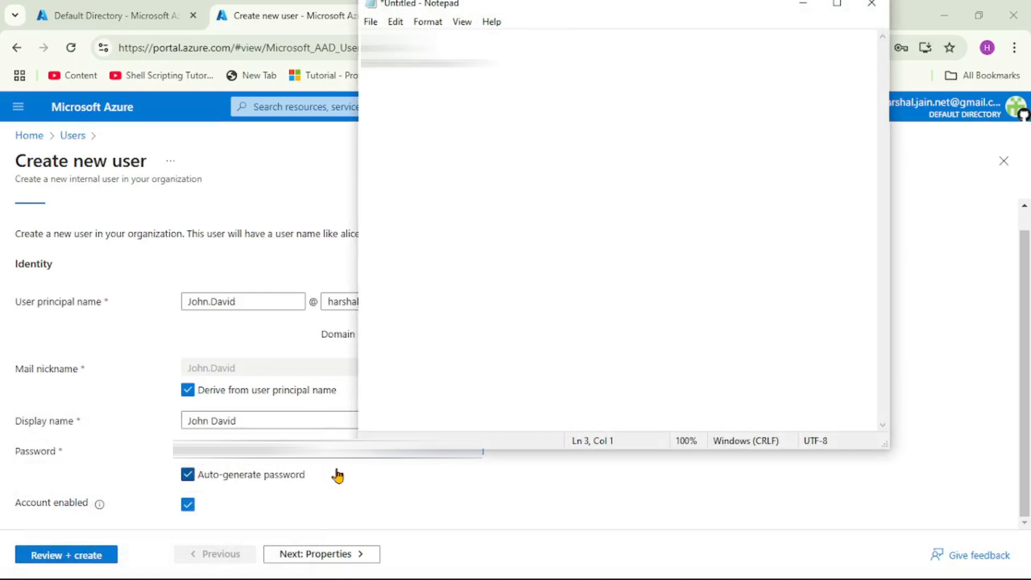
{"action": "key", "text": "alt+Tab"}
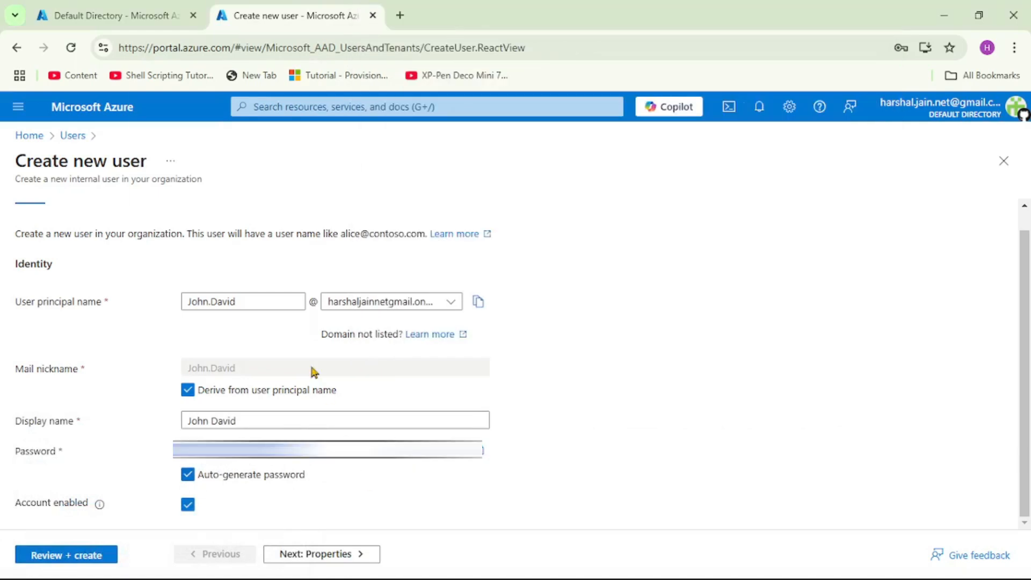
Copy the user's full principal name into the note, then return to the create-user form
{"action": "left_click", "coordinate": [478, 301]}
{"action": "key", "text": "alt+Tab"}
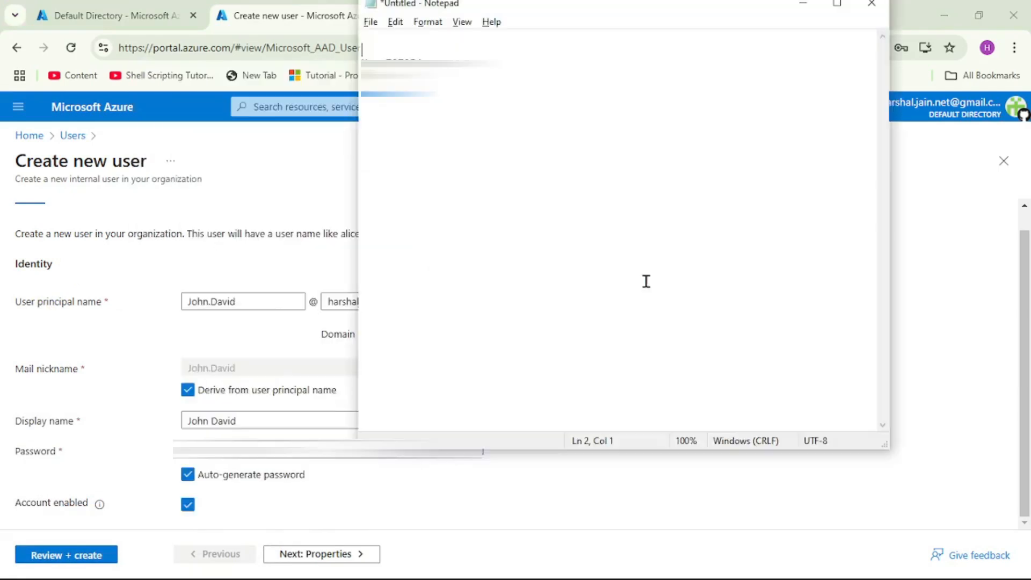
{"action": "key", "text": "ctrl+v"}
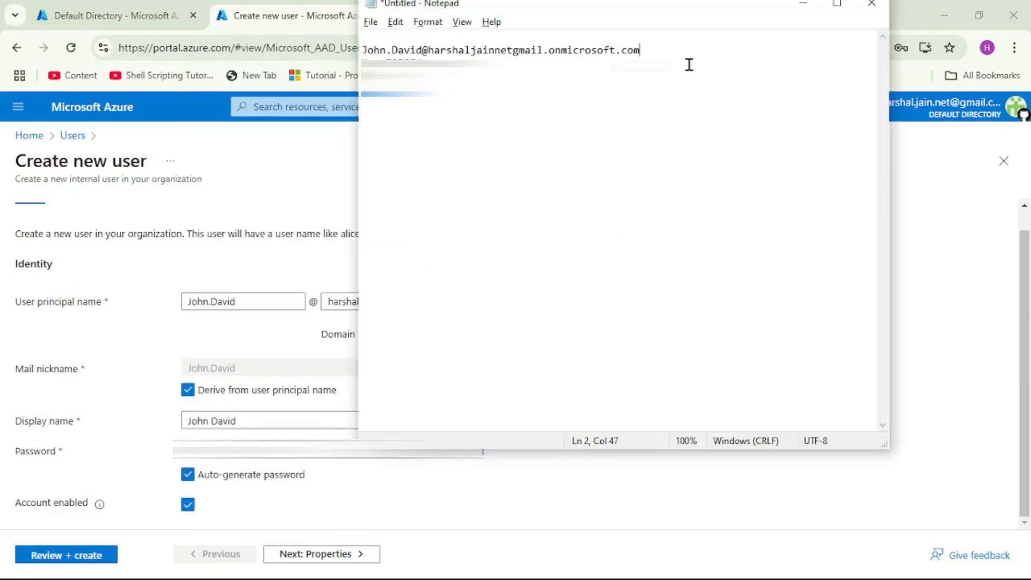
{"action": "key", "text": "Return"}
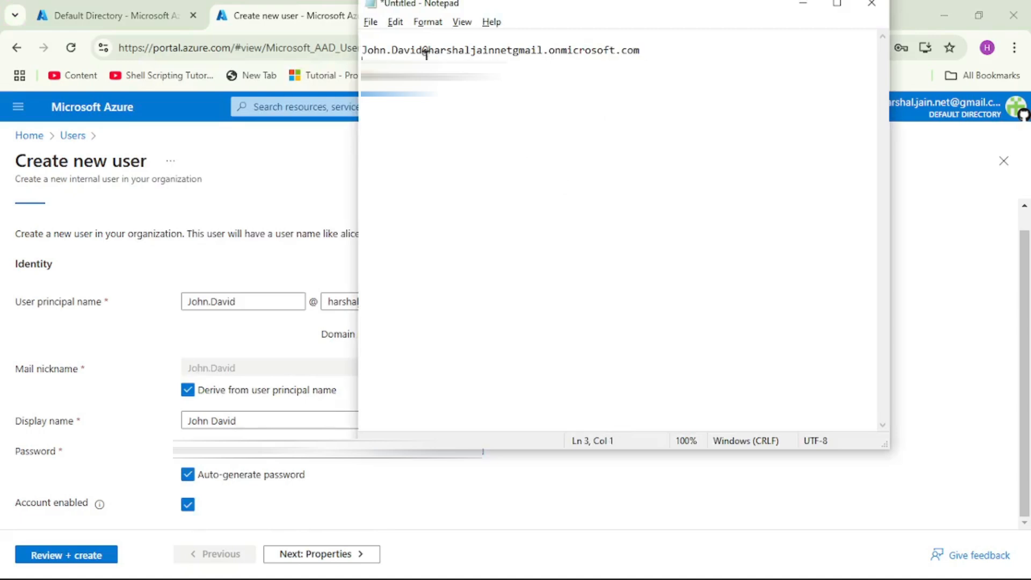
{"action": "key", "text": "shift+Up"}
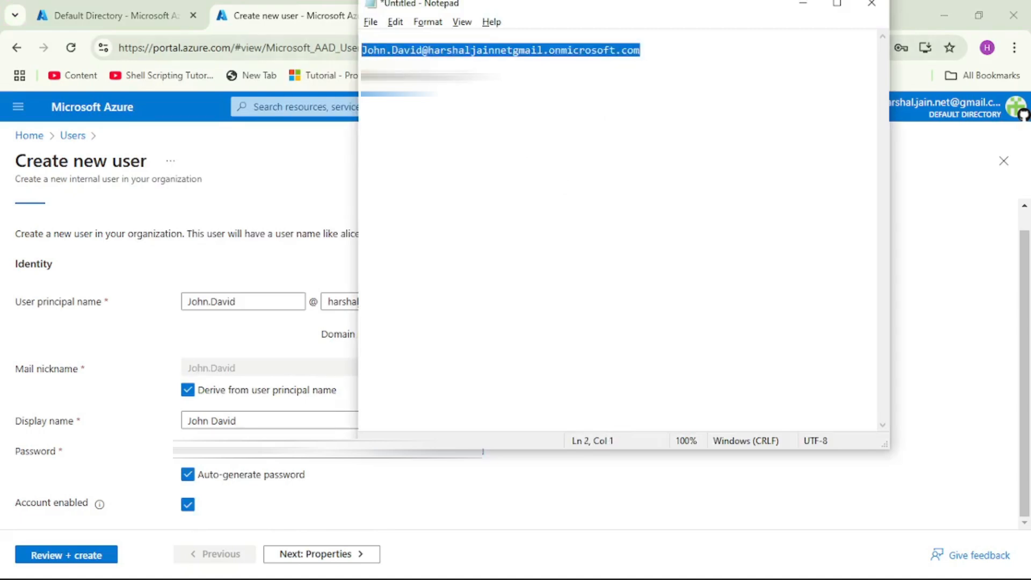
{"action": "left_click_drag", "start_coordinate": [362, 77], "coordinate": [425, 77]}
{"action": "left_click", "coordinate": [430, 77]}
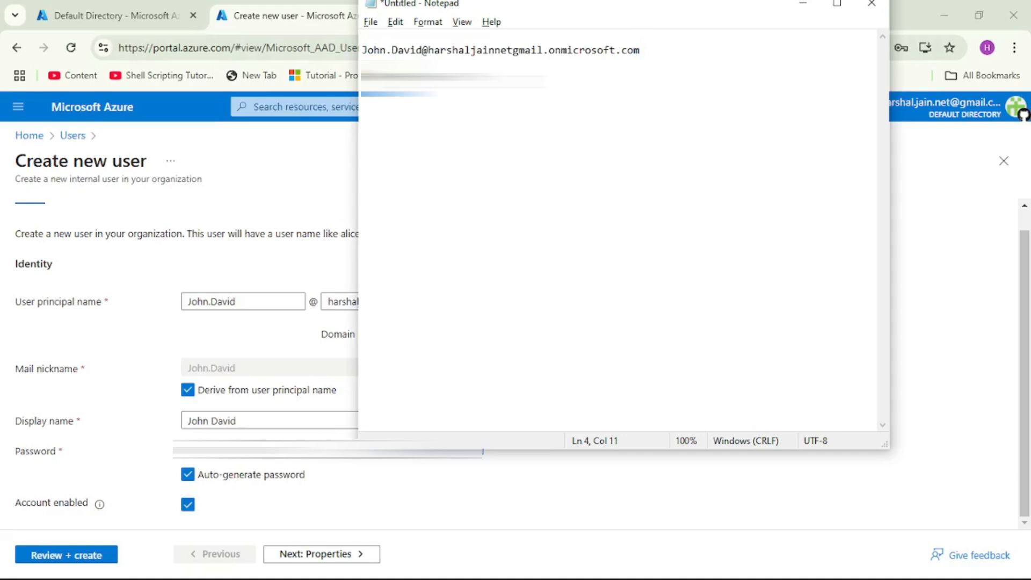
{"action": "left_click", "coordinate": [260, 161]}
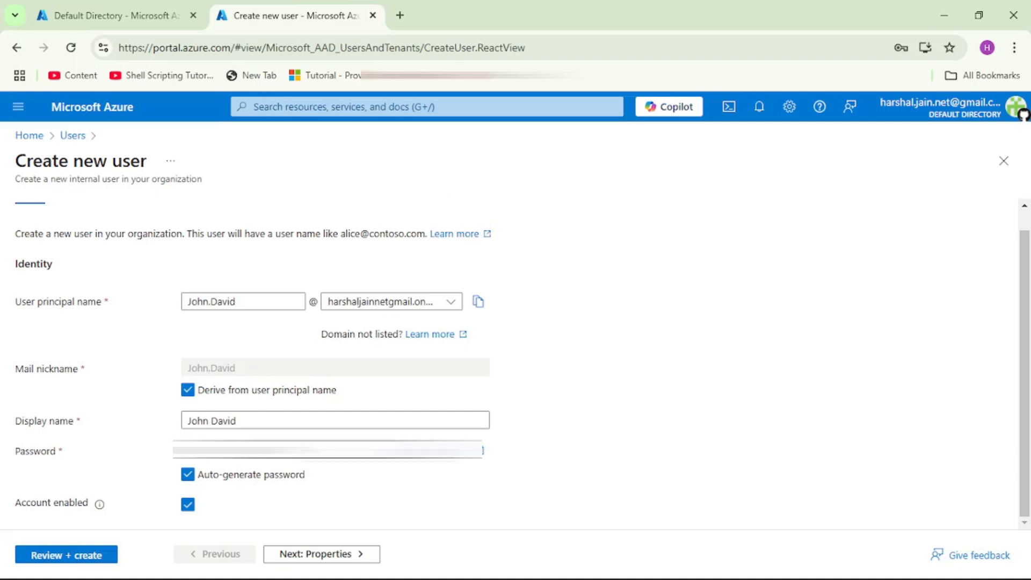
Review and create the new user, then refresh the Users list to show 2 users
{"action": "left_click", "coordinate": [64, 559]}
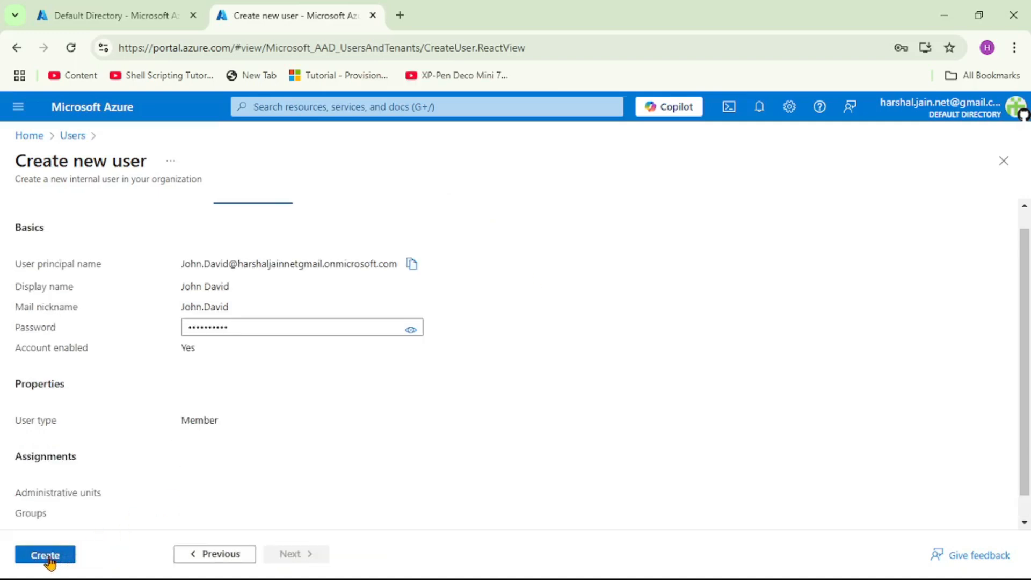
{"action": "left_click", "coordinate": [46, 557]}
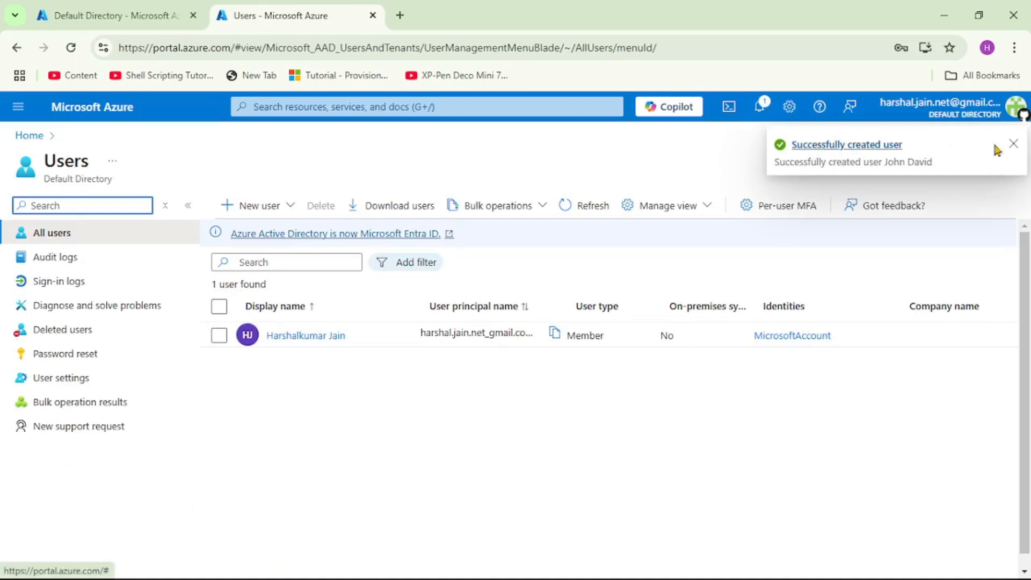
{"action": "left_click", "coordinate": [1014, 146]}
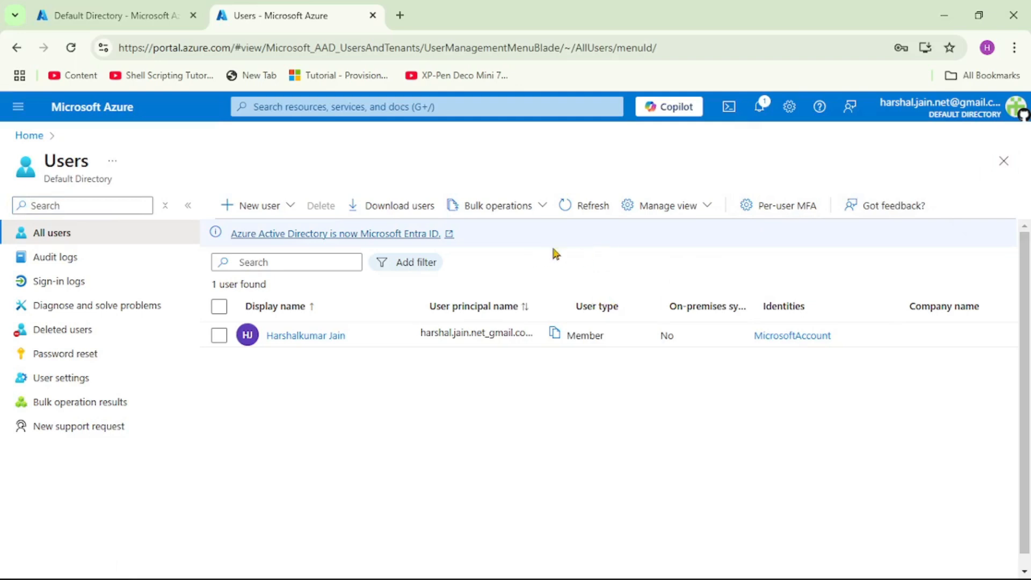
{"action": "left_click", "coordinate": [590, 209]}
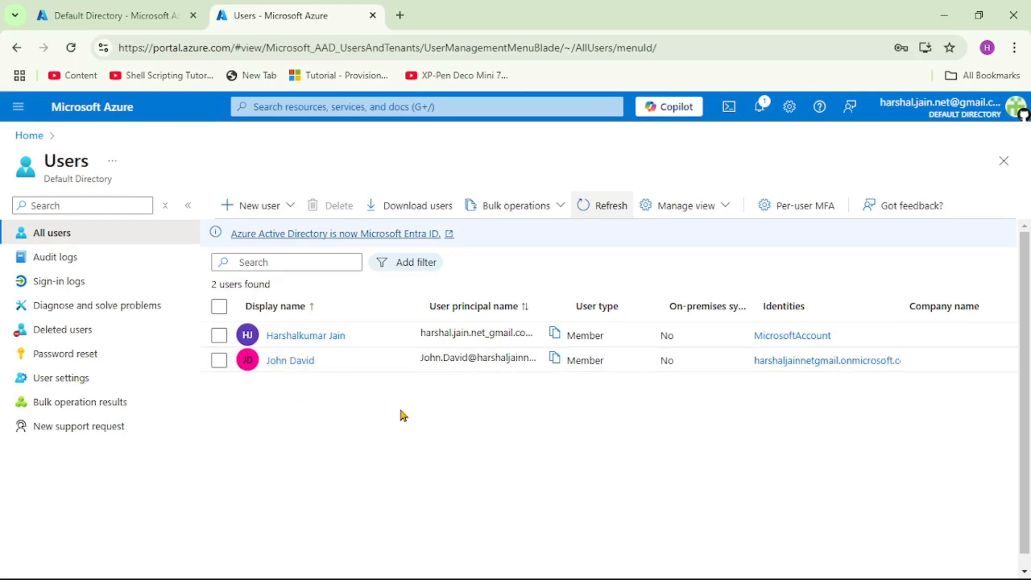
{"action": "key", "text": "alt+Tab"}
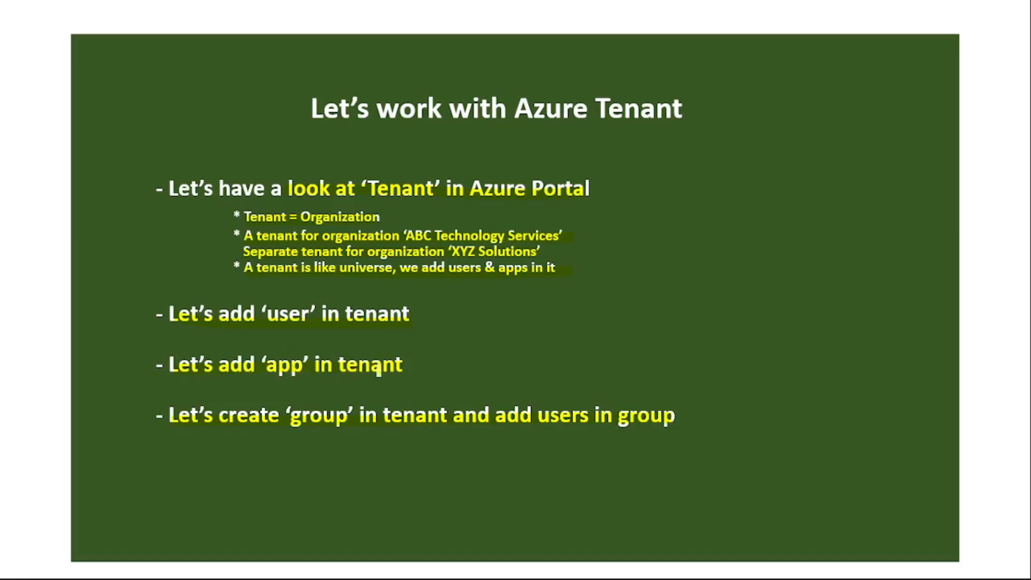
Go Home and reopen Microsoft Entra ID via the 'entra' search to see 2 users and 0 applications
{"action": "key", "text": "alt+Tab"}
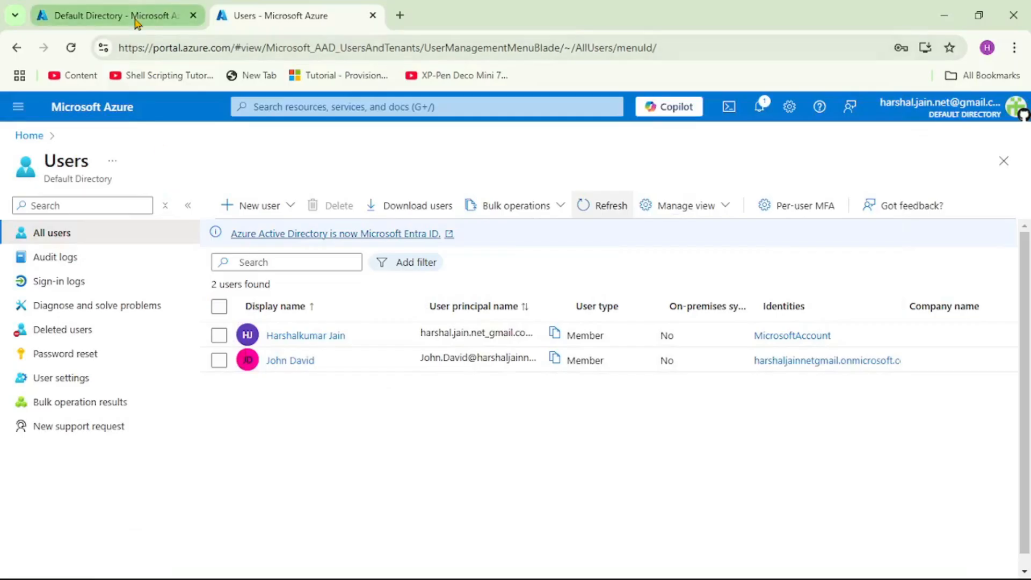
{"action": "left_click", "coordinate": [138, 18]}
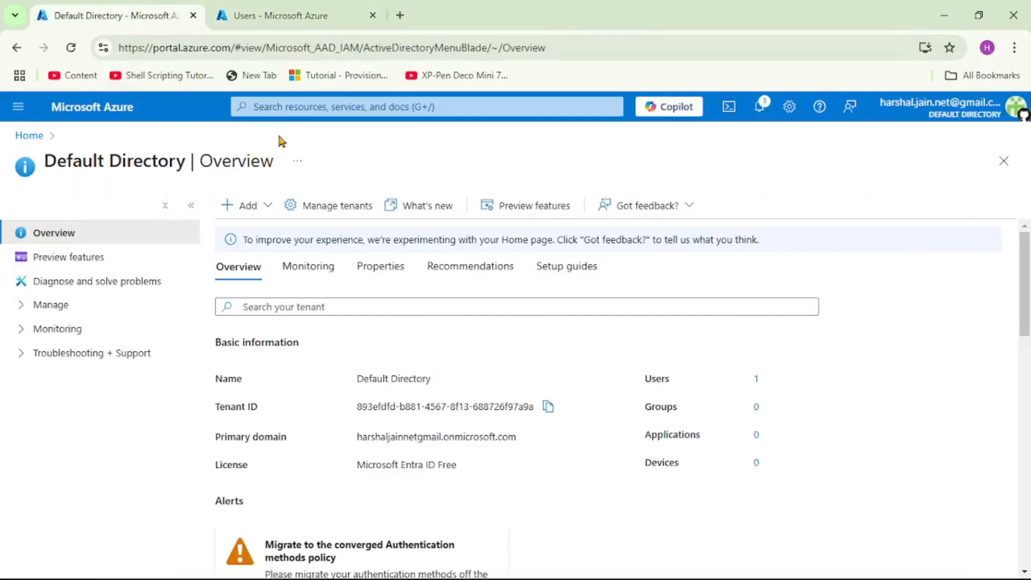
{"action": "left_click", "coordinate": [30, 135]}
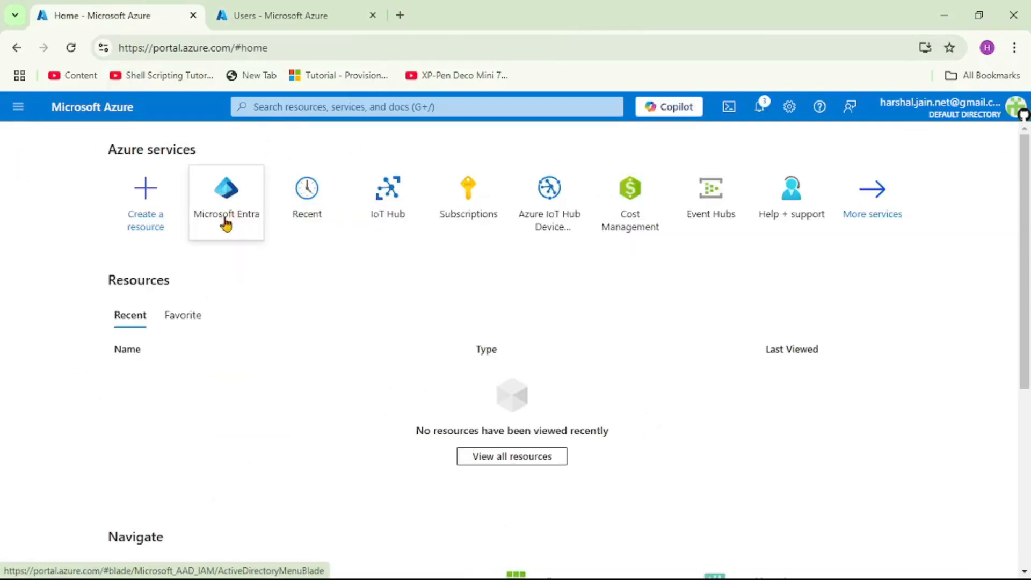
{"action": "left_click", "coordinate": [311, 108]}
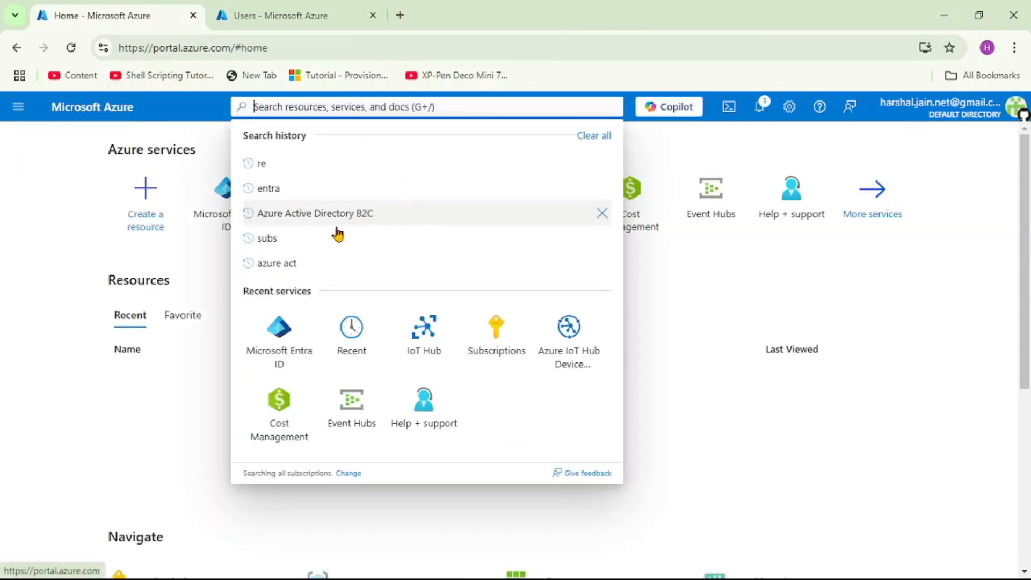
{"action": "left_click", "coordinate": [270, 195]}
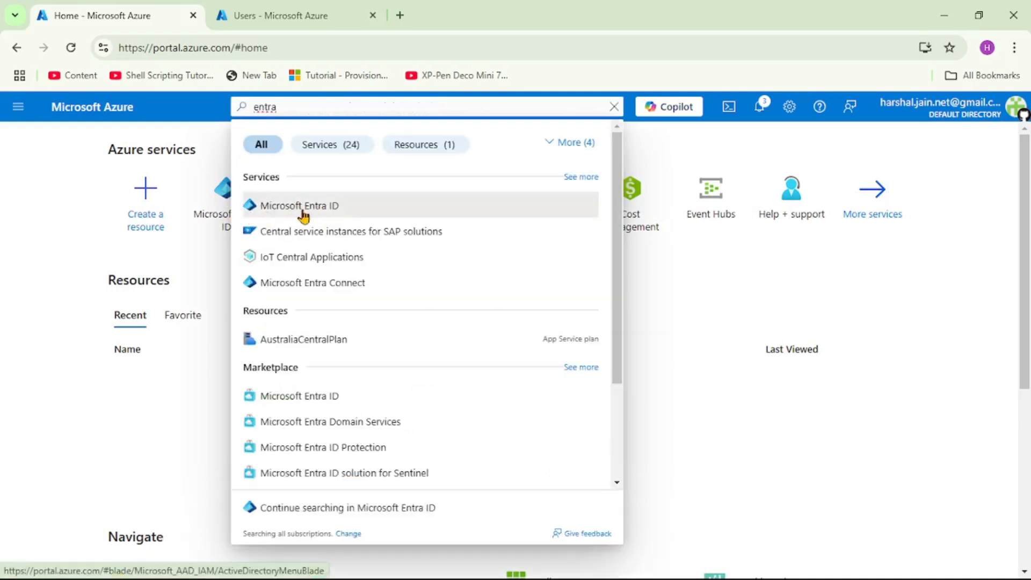
{"action": "left_click", "coordinate": [323, 210]}
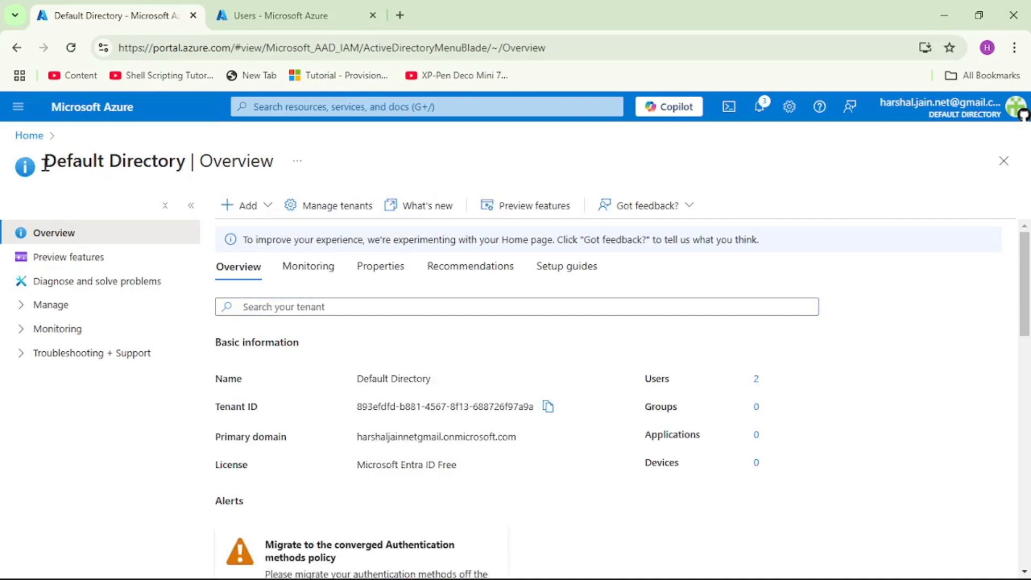
{"action": "left_click_drag", "start_coordinate": [44, 161], "coordinate": [169, 163]}
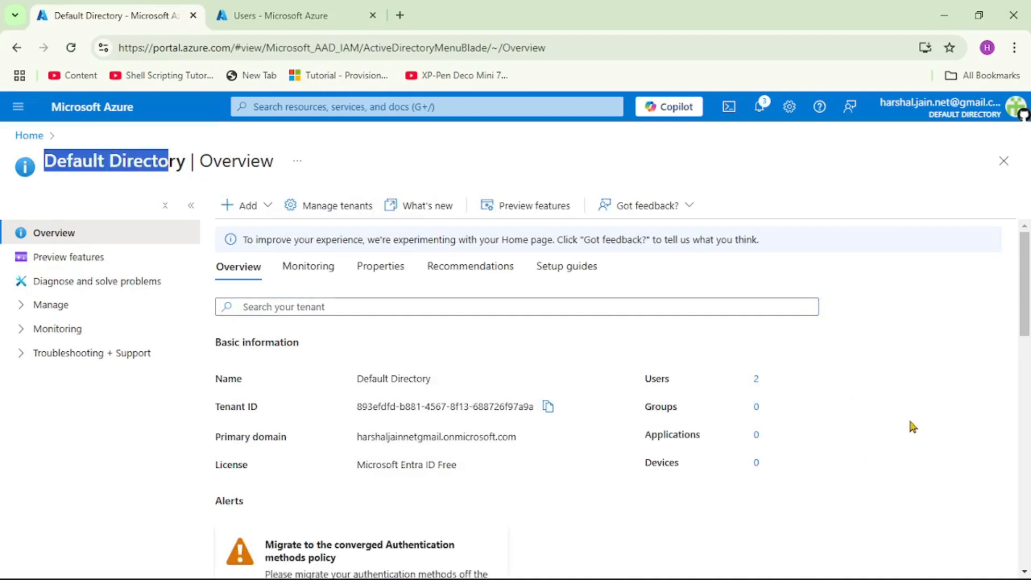
{"action": "left_click_drag", "start_coordinate": [646, 436], "coordinate": [699, 437]}
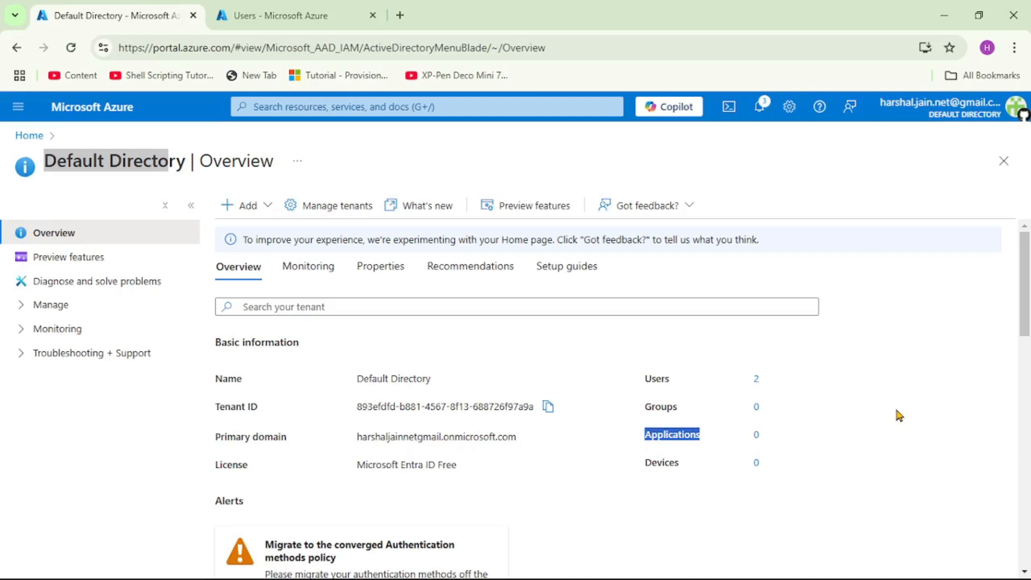
{"action": "left_click", "coordinate": [902, 411]}
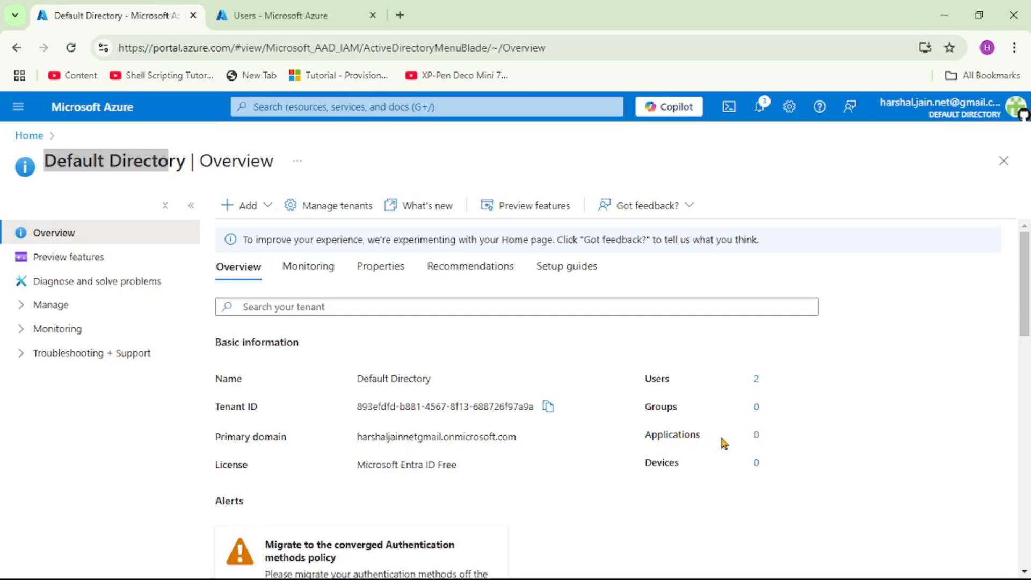
Register a new app named 'myaspnetcorwebapp' for accounts in this organizational directory only
{"action": "left_click", "coordinate": [756, 435]}
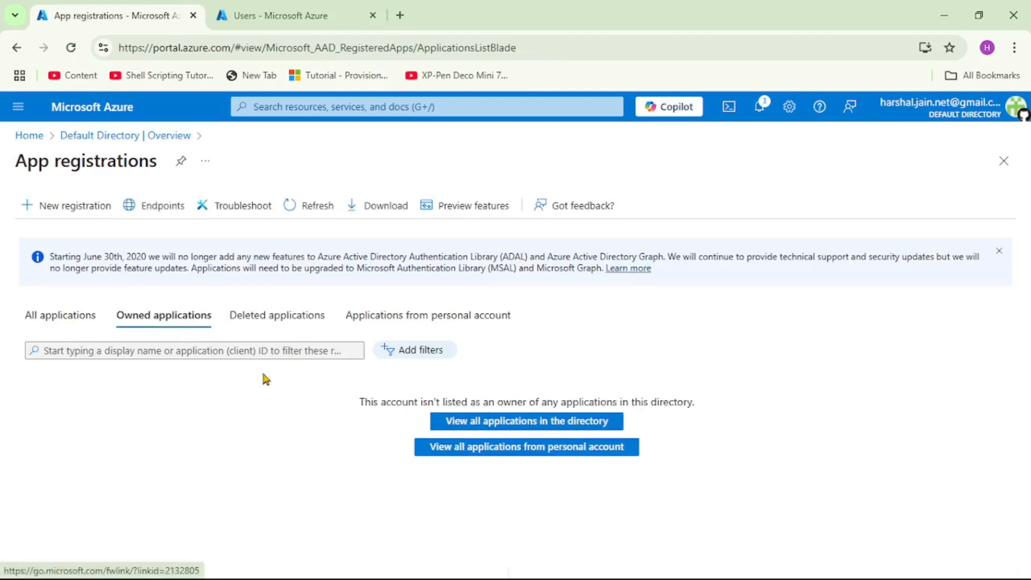
{"action": "left_click", "coordinate": [75, 212]}
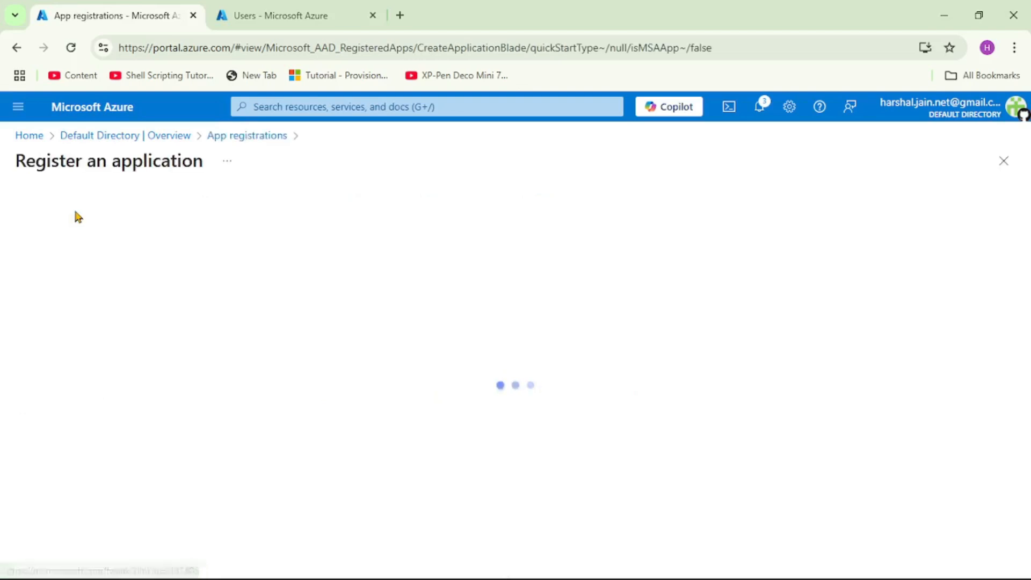
{"action": "left_click", "coordinate": [112, 261]}
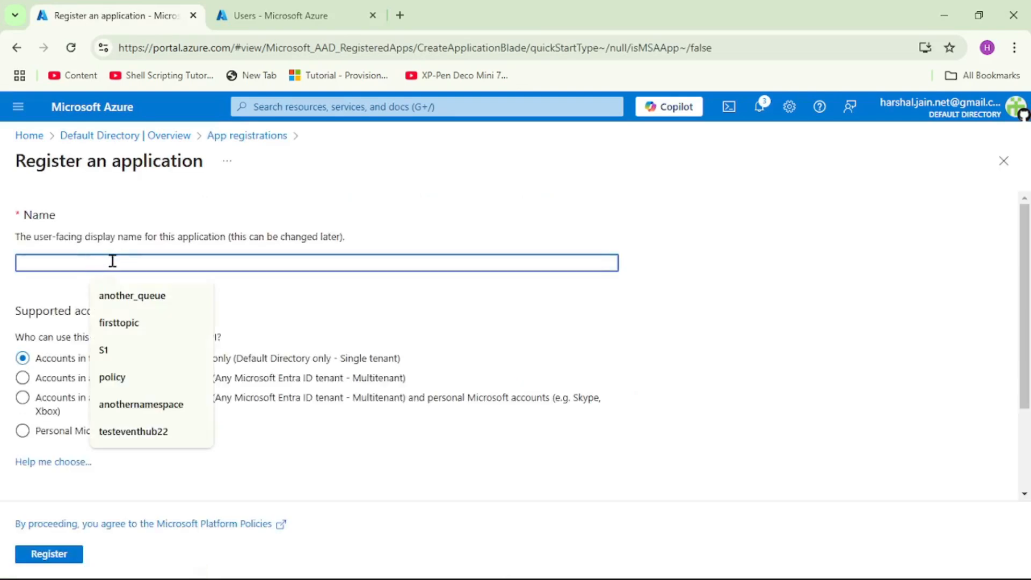
{"action": "type", "text": "m"}
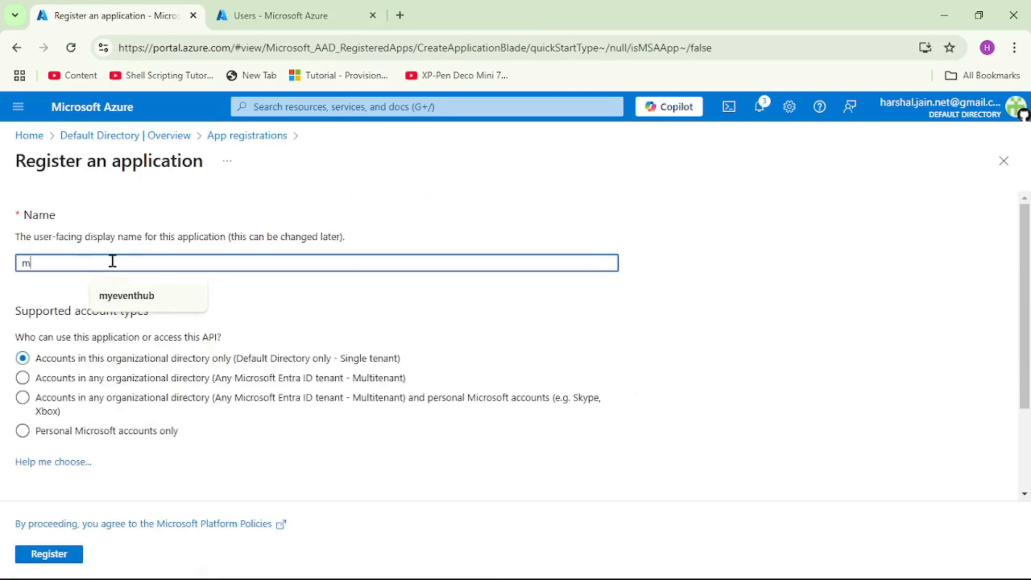
{"action": "type", "text": "yaspnetcorwebapp"}
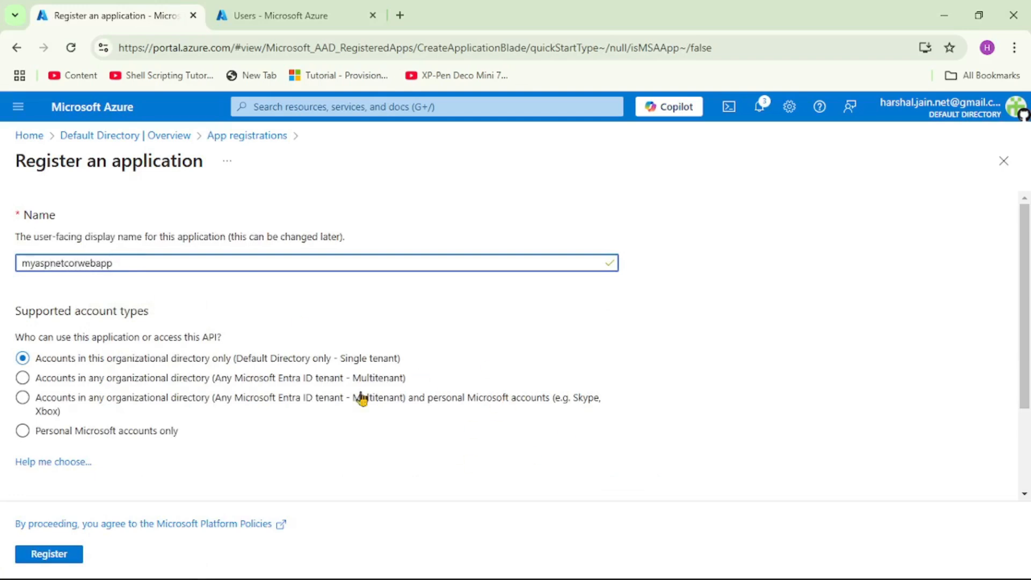
{"action": "left_click", "coordinate": [164, 434]}
{"action": "left_click", "coordinate": [60, 560]}
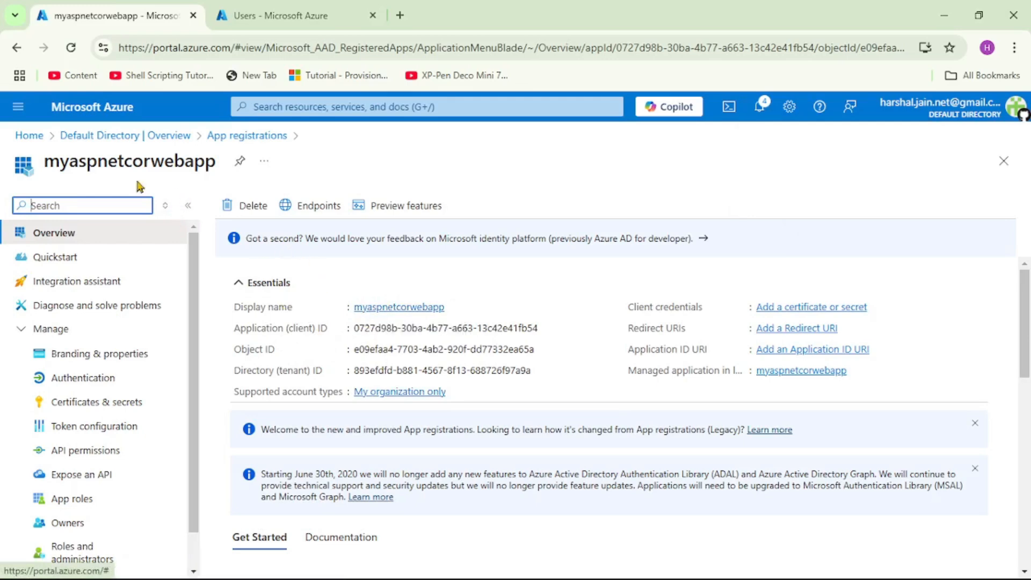
Refresh the overview and list all app registrations to verify myaspnetcorwebapp
{"action": "left_click", "coordinate": [169, 137]}
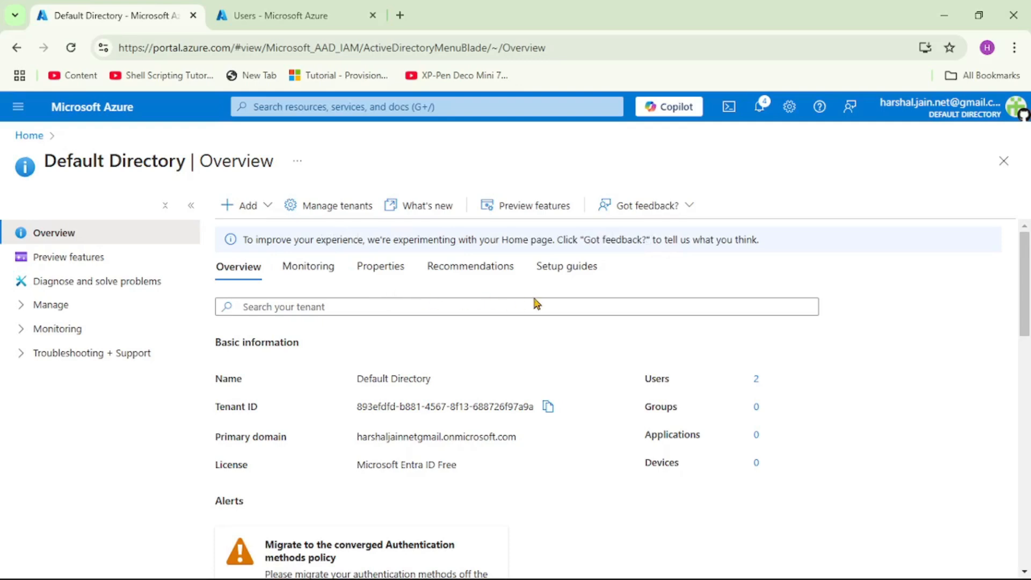
{"action": "left_click", "coordinate": [71, 47]}
{"action": "left_click", "coordinate": [757, 438]}
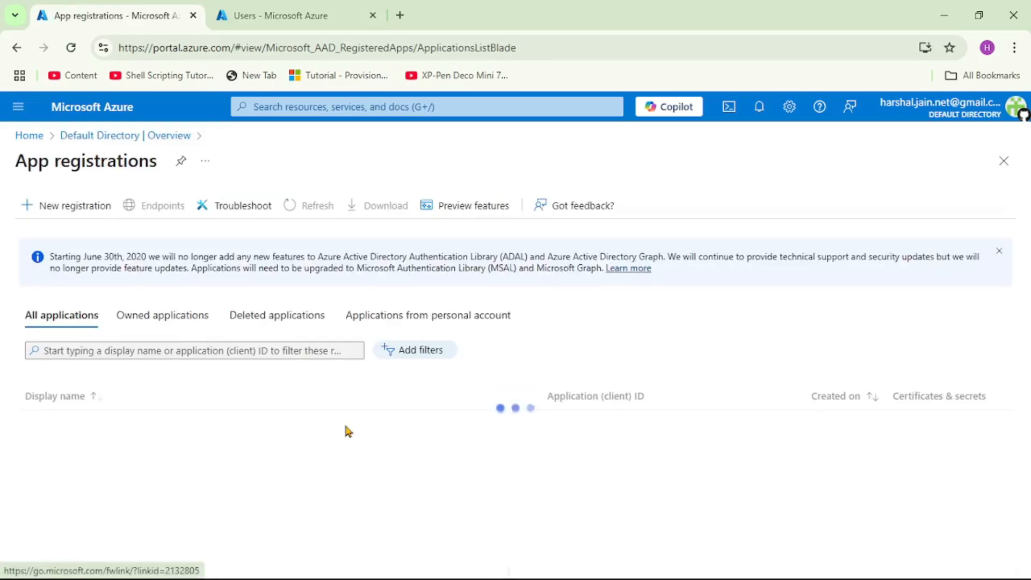
{"action": "left_click", "coordinate": [51, 323]}
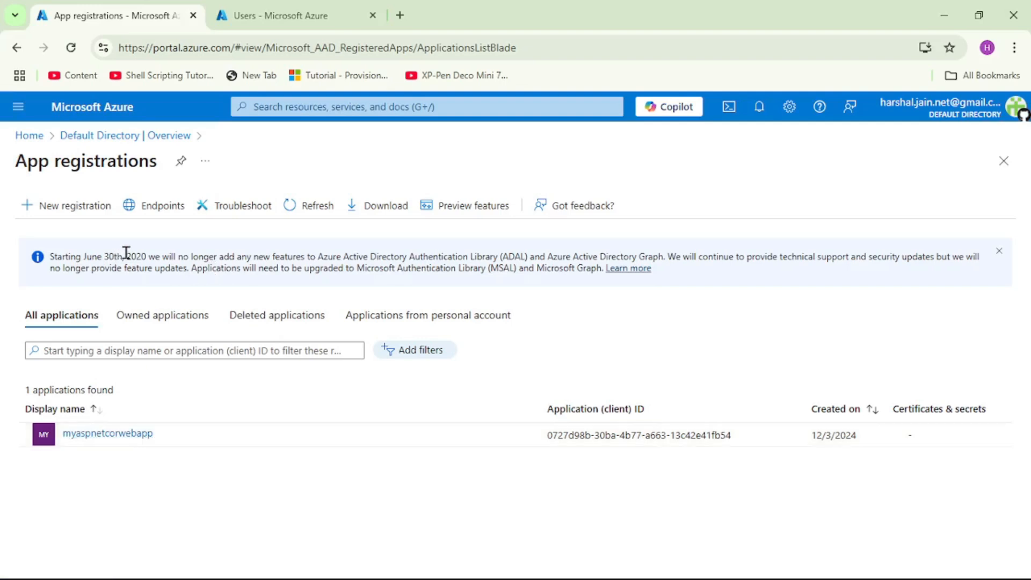
Show the presentation slide, then return to the Default Directory overview counting 1 application
{"action": "mouse_move", "coordinate": [610, 573]}
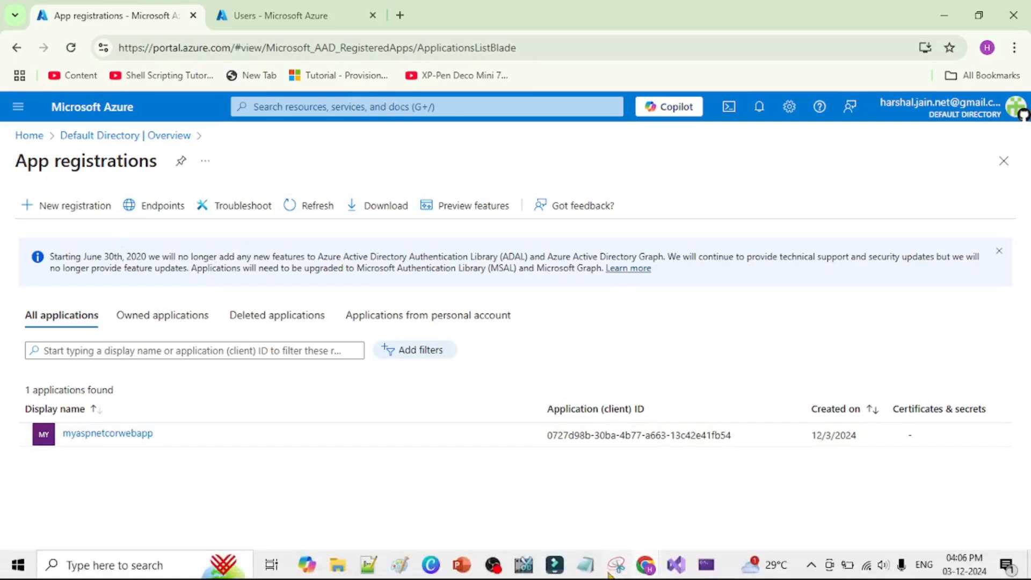
{"action": "left_click", "coordinate": [461, 564]}
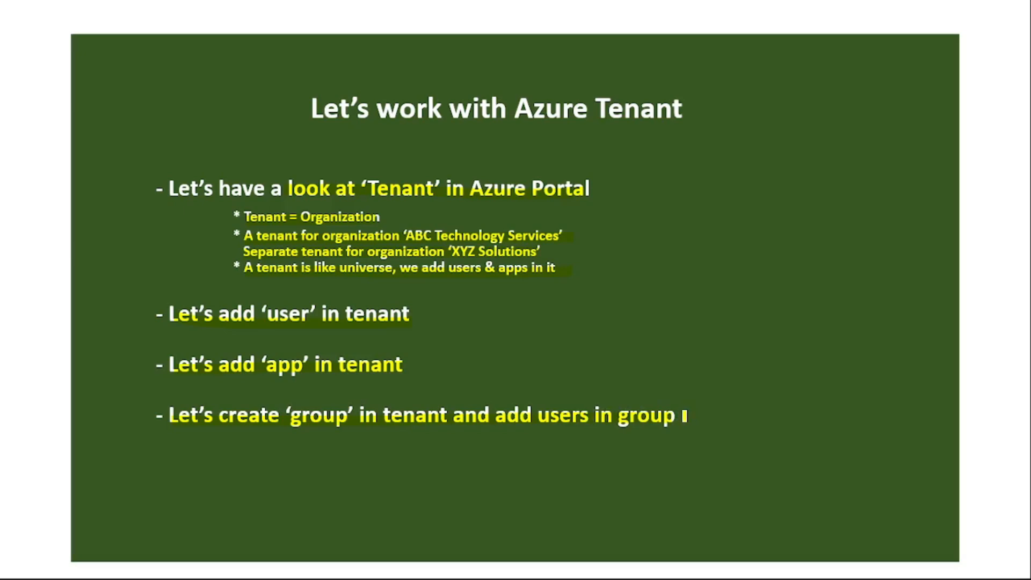
{"action": "key", "text": "alt+Tab"}
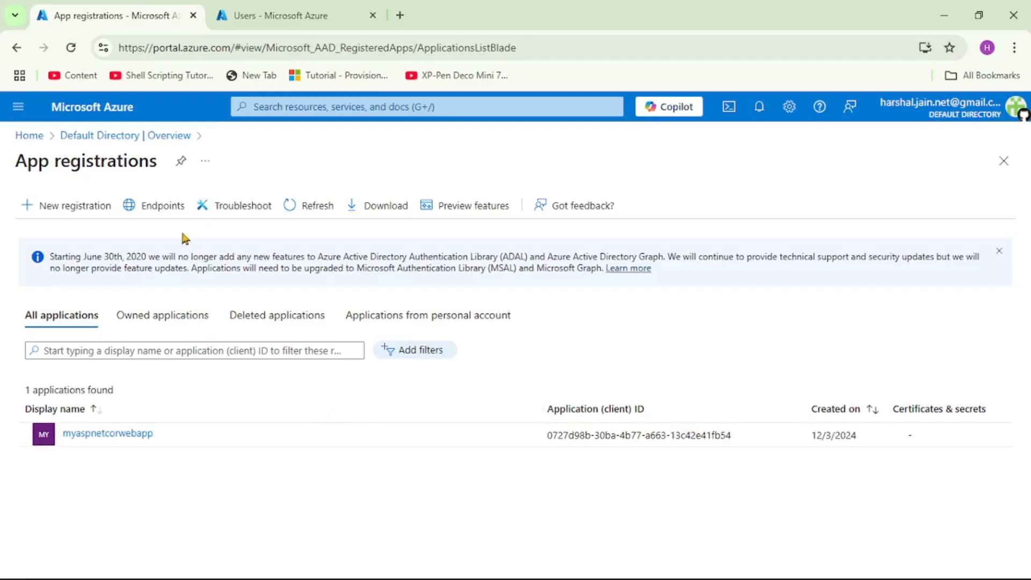
{"action": "left_click", "coordinate": [121, 135]}
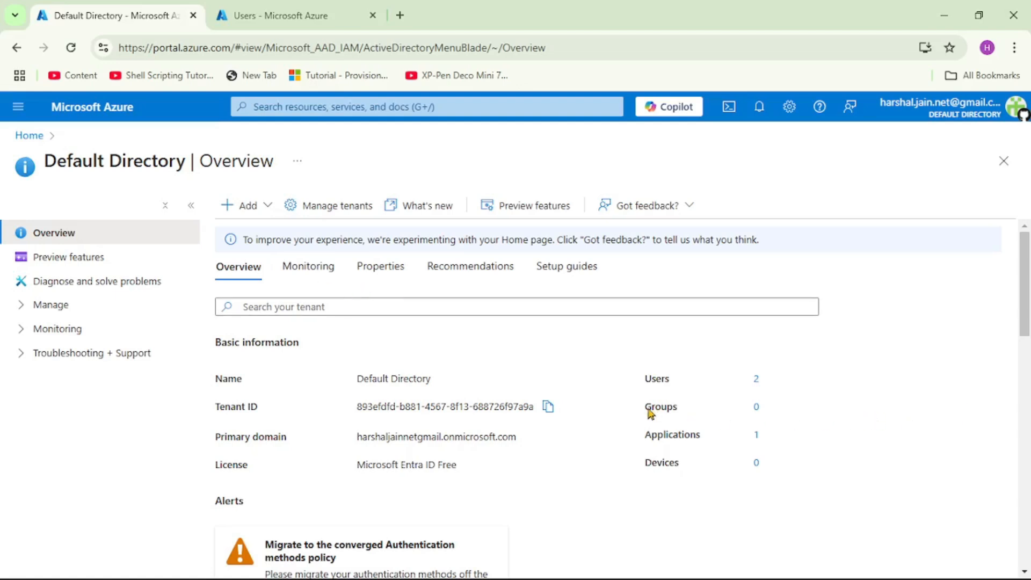
Start a new security group from Groups and name it 'UI_Develiopers'
{"action": "left_click_drag", "start_coordinate": [645, 406], "coordinate": [678, 414]}
{"action": "left_click", "coordinate": [782, 419]}
{"action": "left_click", "coordinate": [756, 408]}
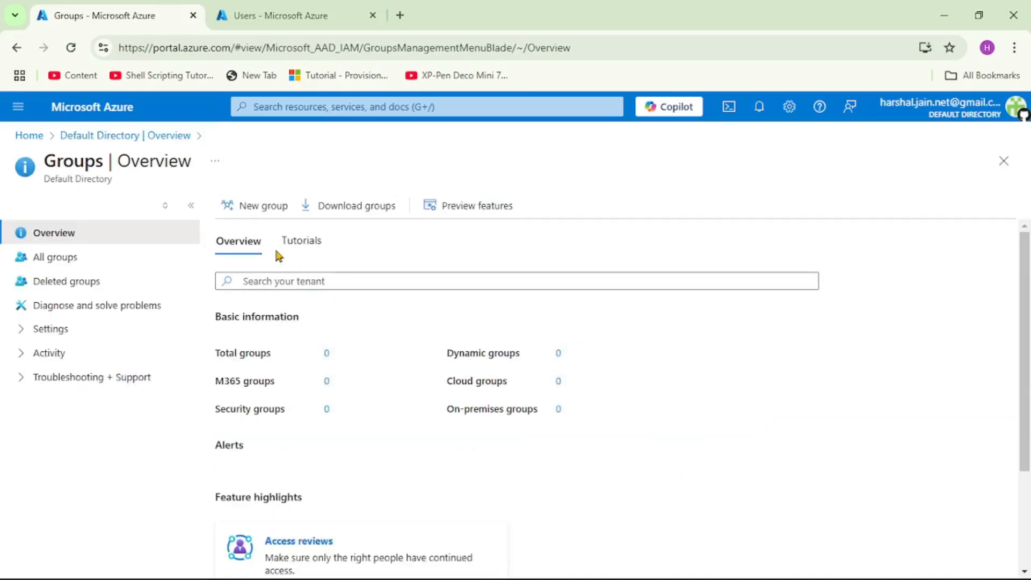
{"action": "left_click", "coordinate": [263, 207]}
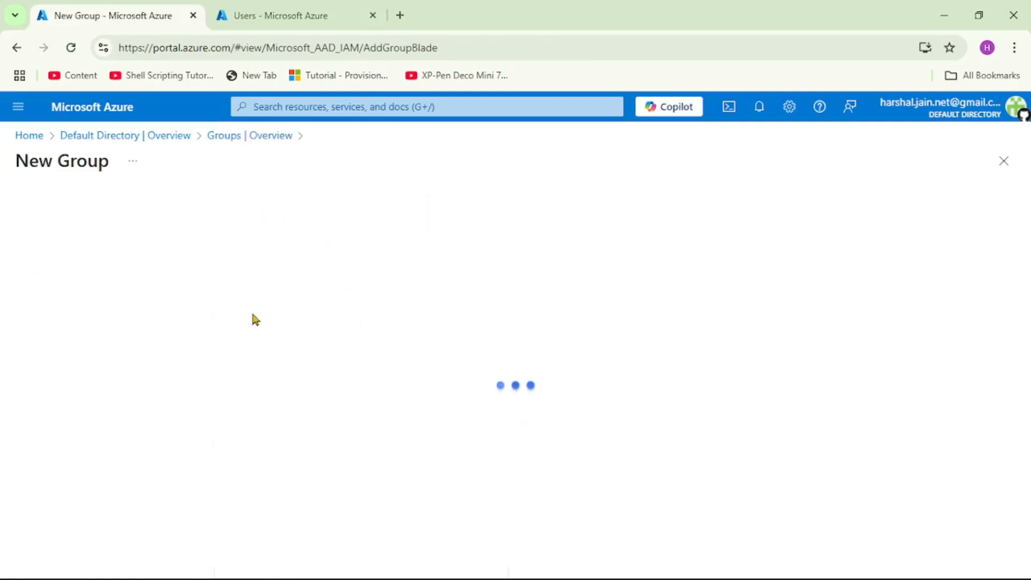
{"action": "left_click", "coordinate": [141, 310]}
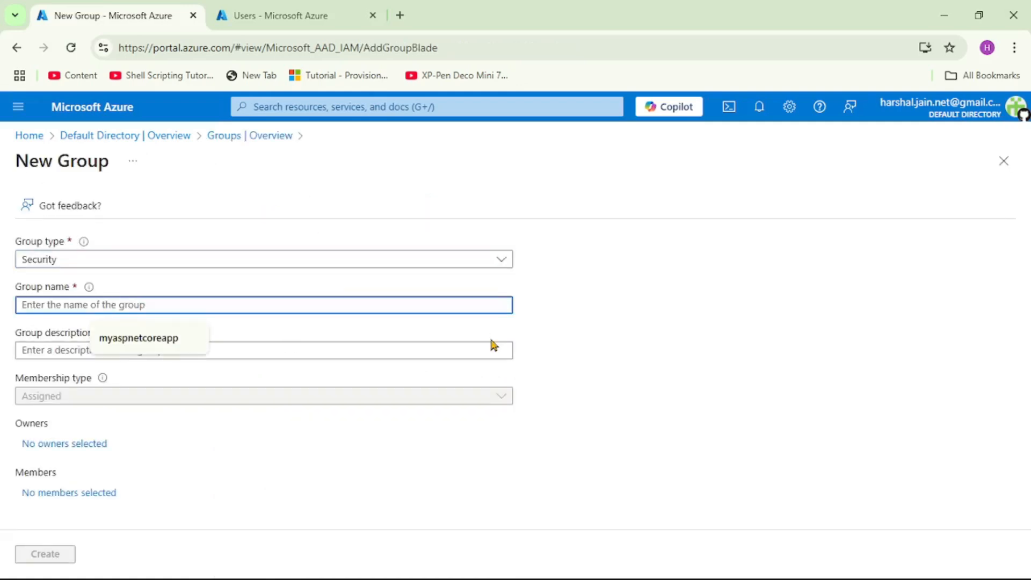
{"action": "type", "text": "UI_"}
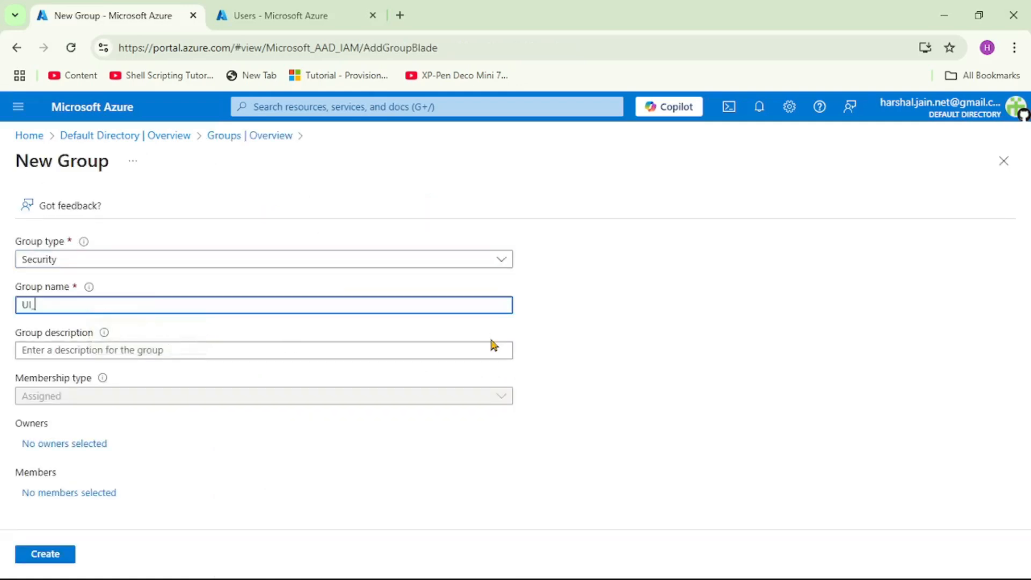
{"action": "type", "text": "Develi"}
{"action": "type", "text": "opers"}
Add the second user as the group's only member and create the group
{"action": "left_click", "coordinate": [90, 497]}
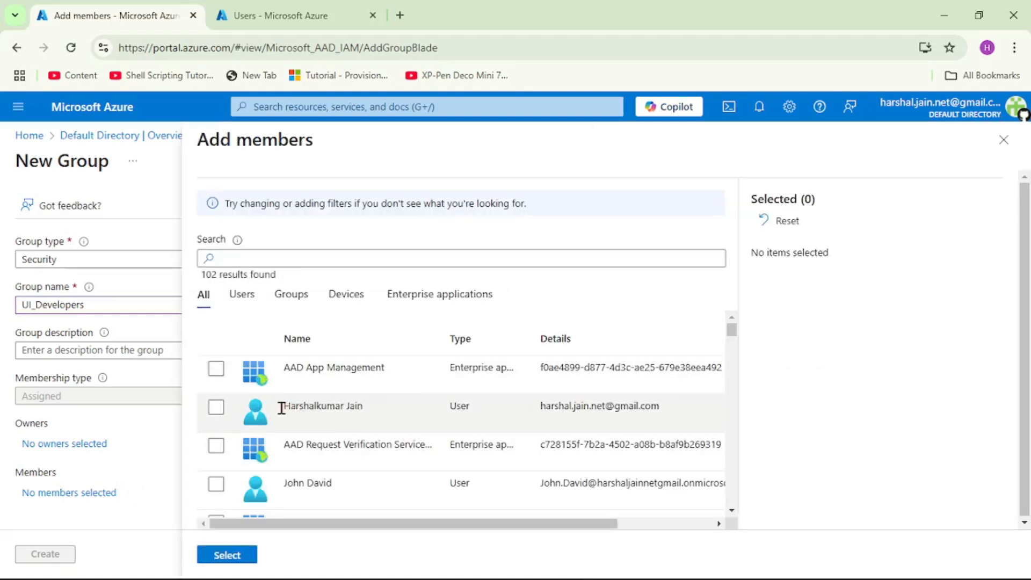
{"action": "left_click_drag", "start_coordinate": [281, 408], "coordinate": [386, 406]}
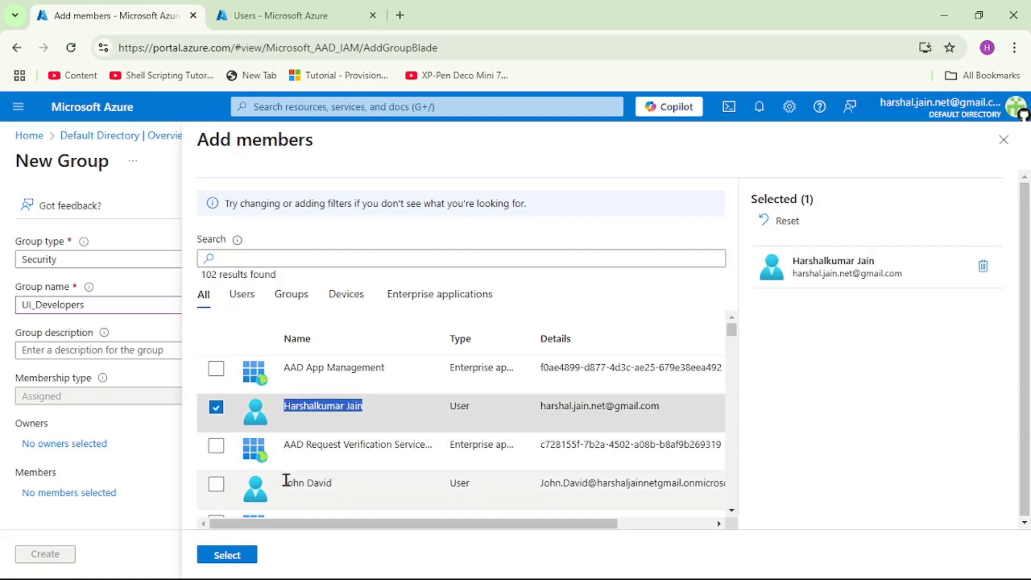
{"action": "left_click", "coordinate": [216, 407]}
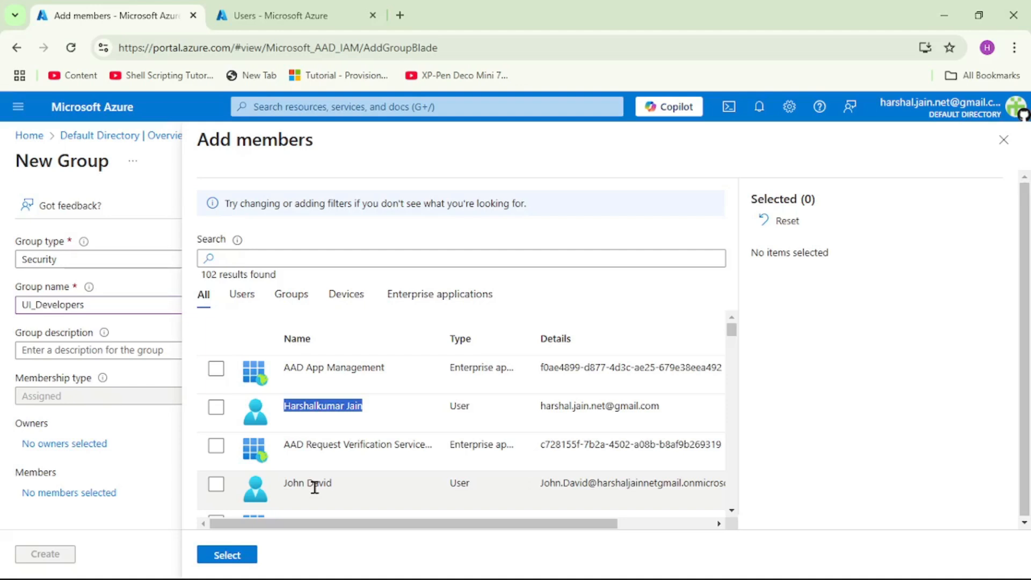
{"action": "left_click", "coordinate": [216, 488]}
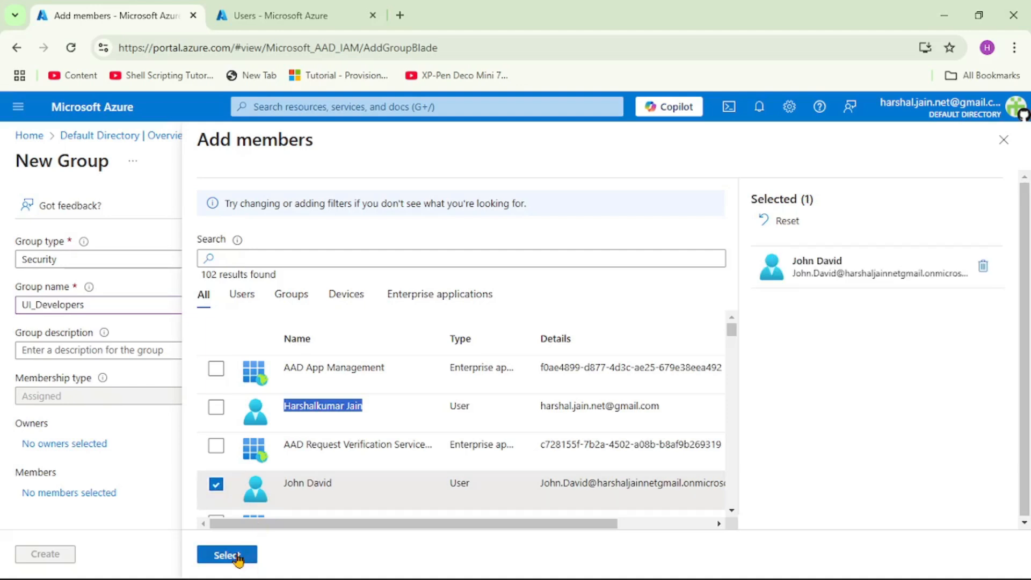
{"action": "left_click", "coordinate": [238, 557]}
{"action": "left_click", "coordinate": [54, 558]}
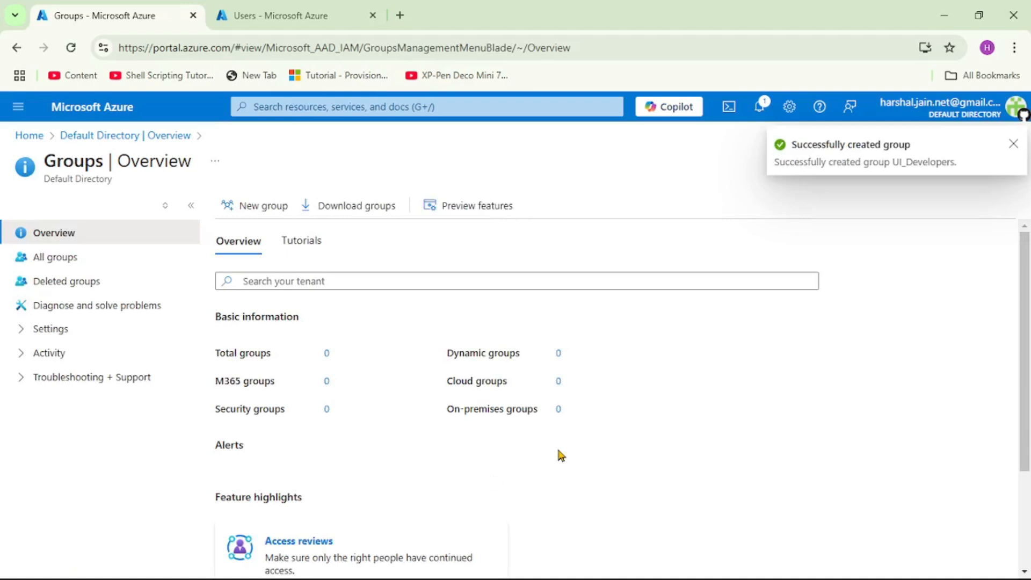
{"action": "left_click", "coordinate": [1013, 144]}
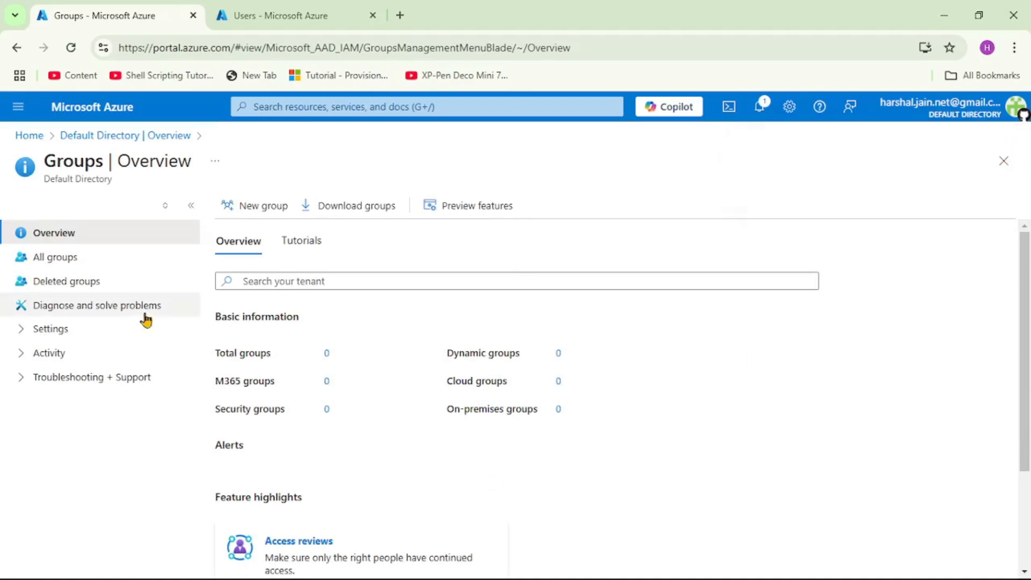
Create the security group Backend_Developers with the first listed user as its member
{"action": "left_click", "coordinate": [268, 207]}
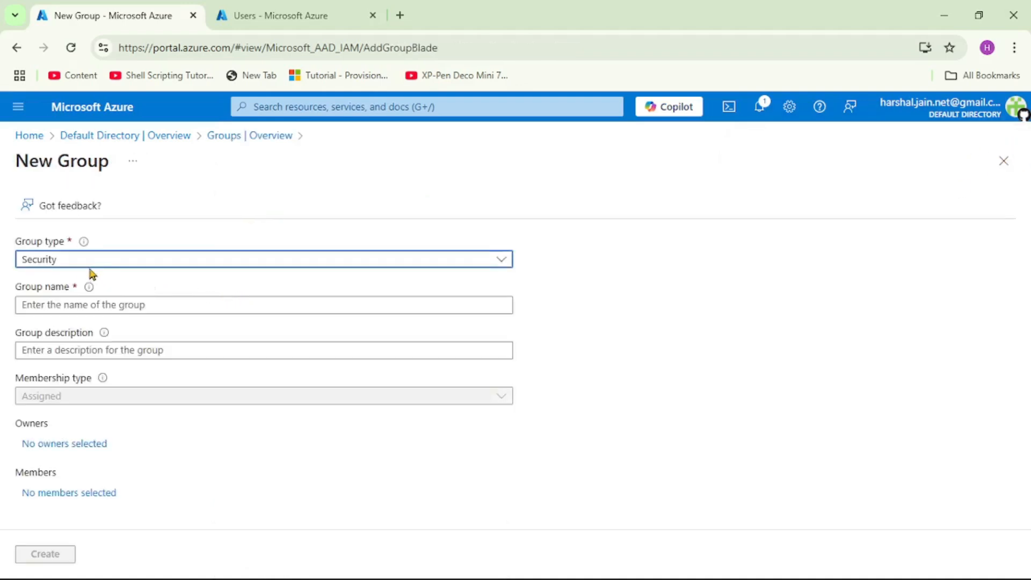
{"action": "left_click", "coordinate": [87, 308]}
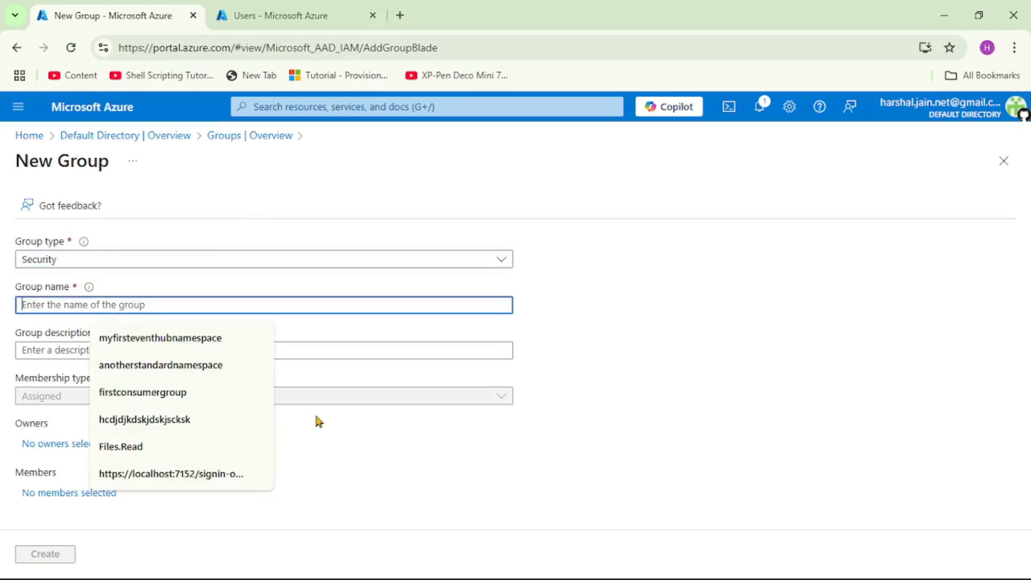
{"action": "type", "text": "Backend_D"}
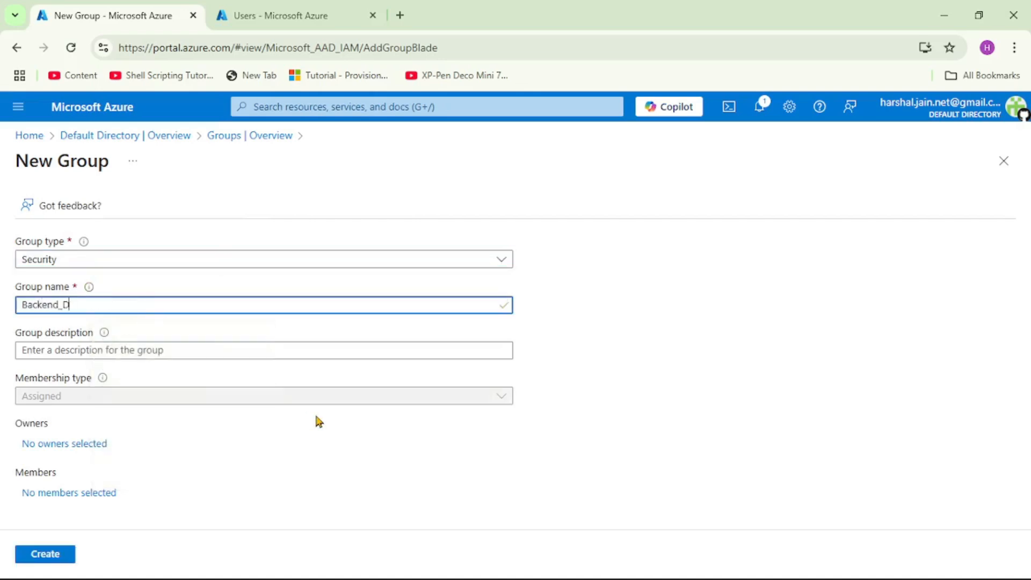
{"action": "type", "text": "evelopers"}
{"action": "left_click", "coordinate": [91, 492]}
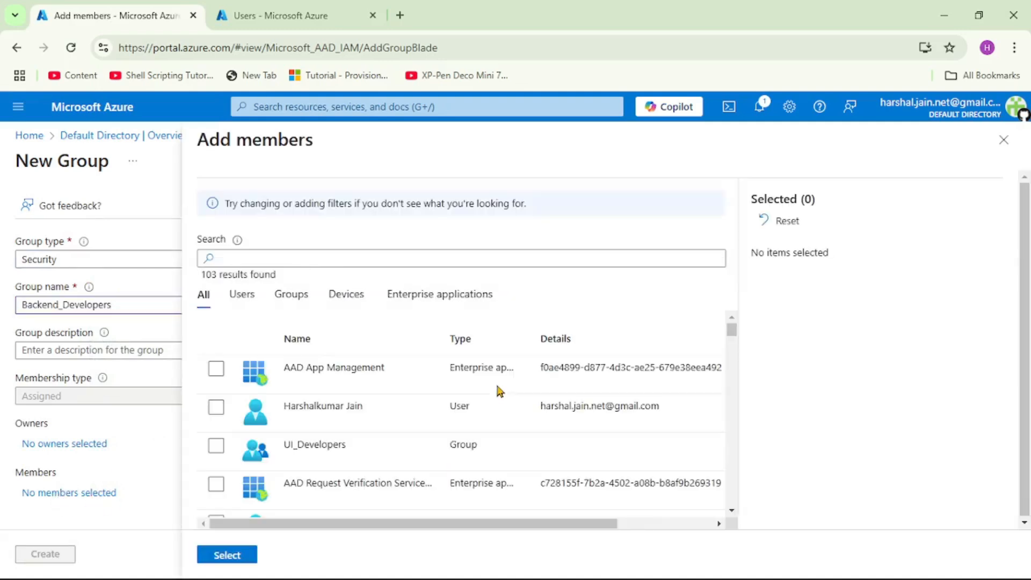
{"action": "left_click", "coordinate": [216, 407]}
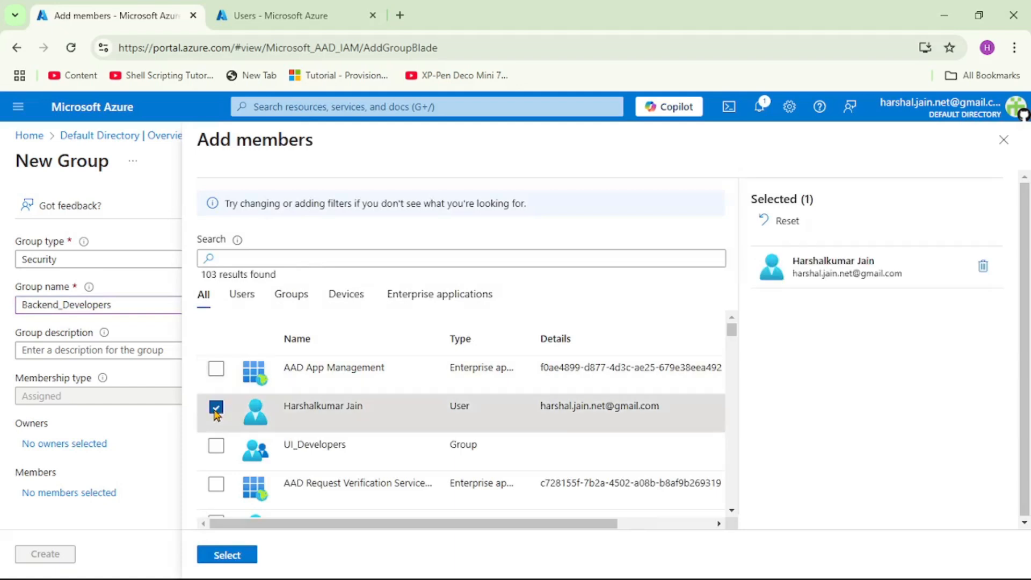
{"action": "left_click", "coordinate": [227, 555]}
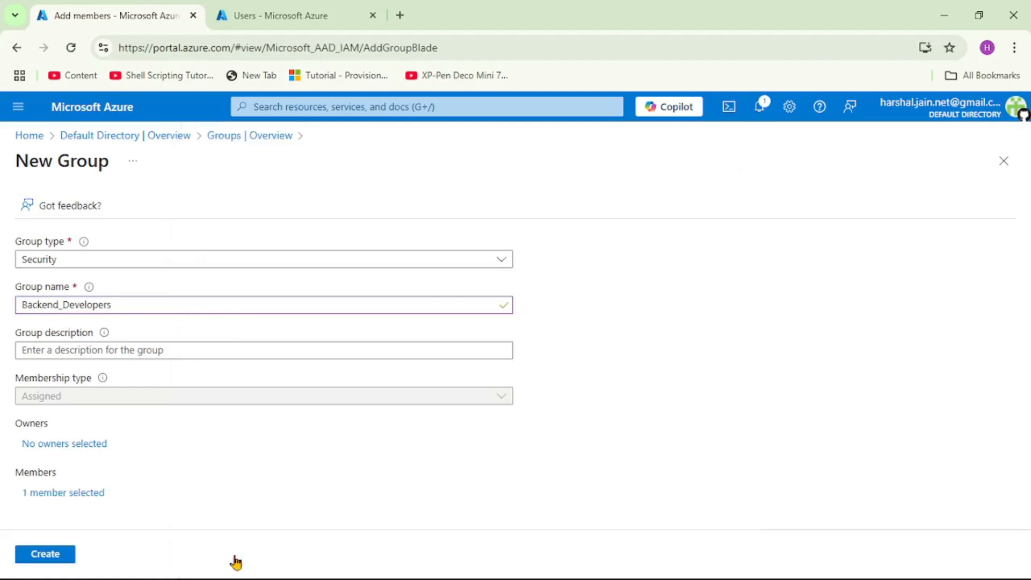
{"action": "left_click", "coordinate": [34, 558]}
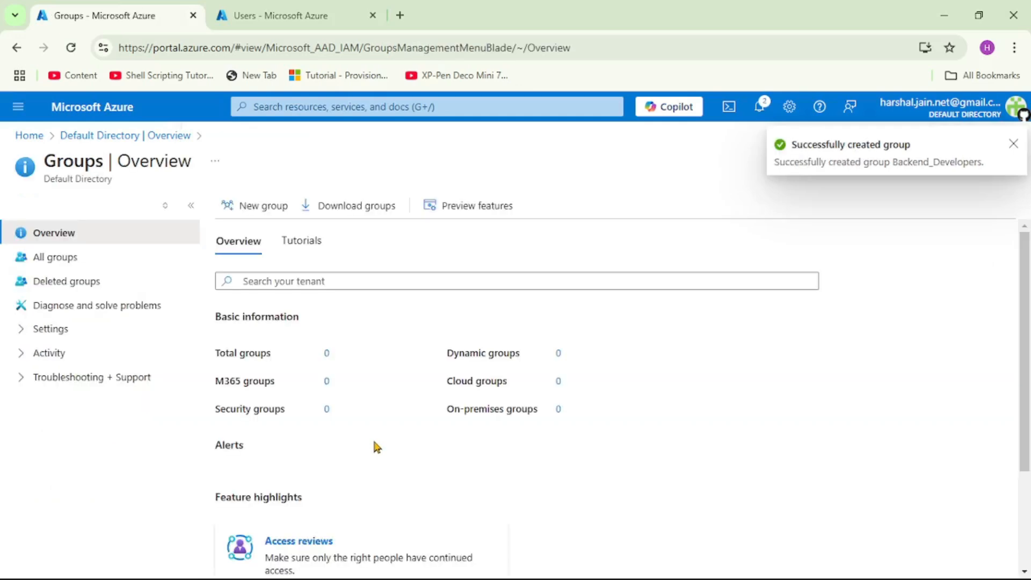
Dismiss the group-created notification, return to the Default Directory overview and reload it
{"action": "left_click", "coordinate": [1012, 145]}
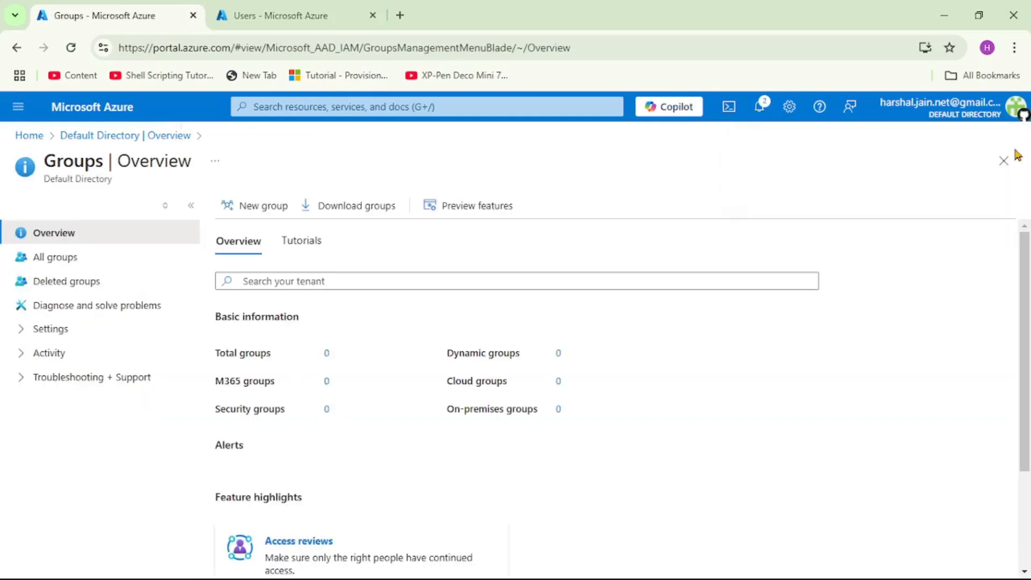
{"action": "left_click", "coordinate": [106, 143]}
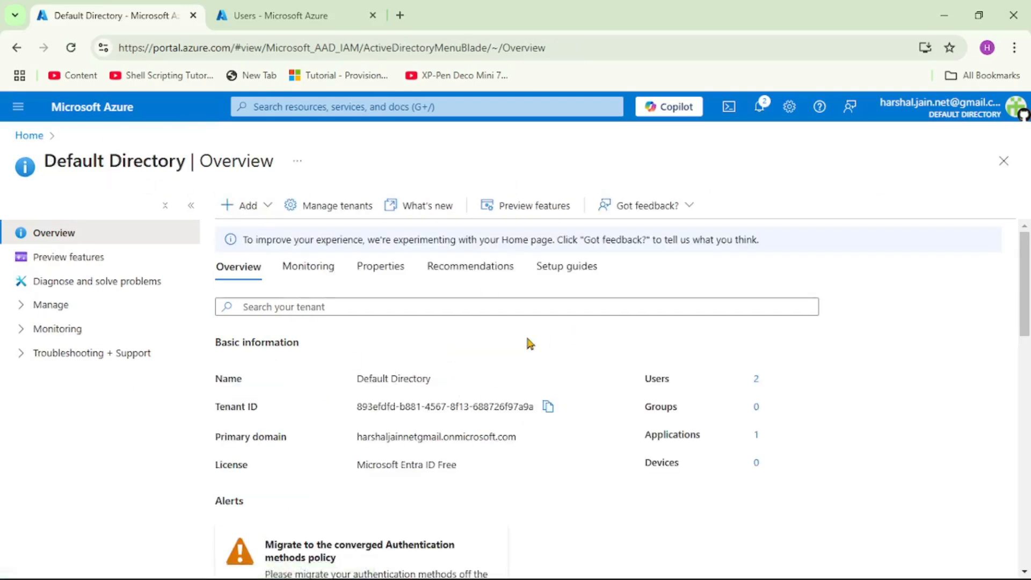
{"action": "left_click", "coordinate": [70, 47]}
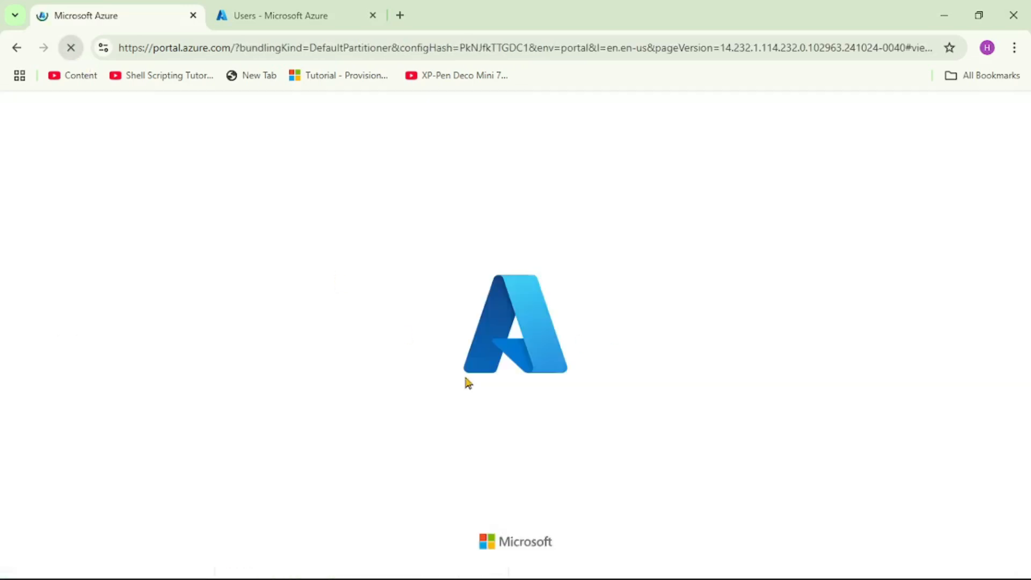